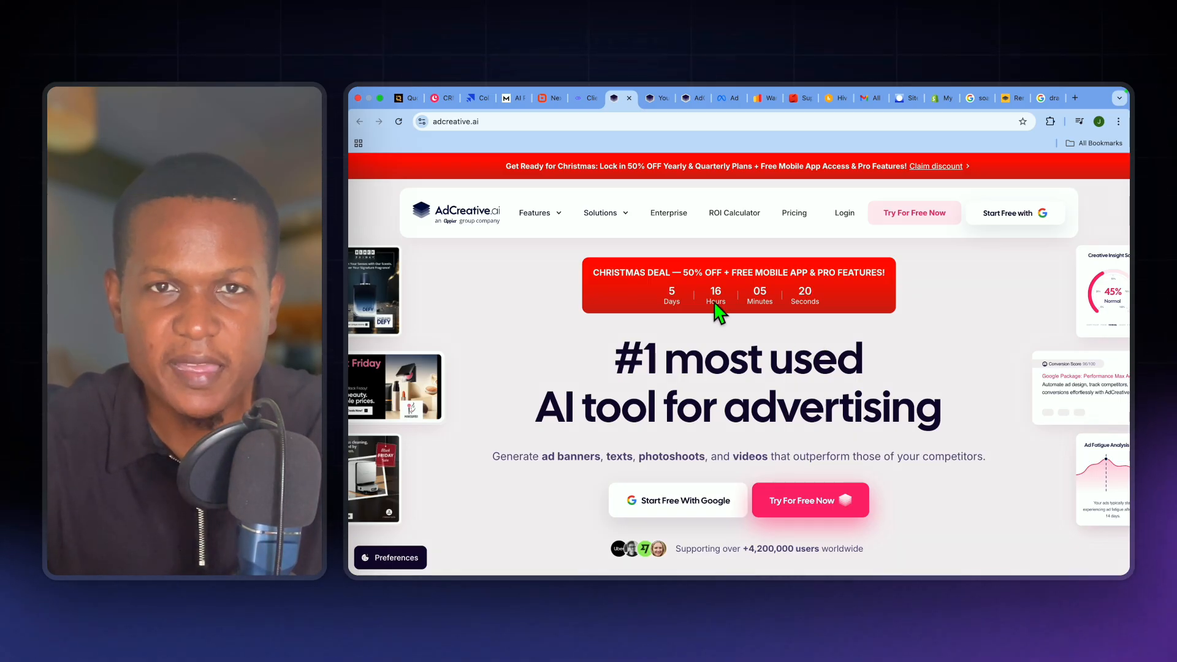
- Look through the AdCreative.ai homepage down to the all-in-one marketing powerhouse section
scroll(715, 312, "down", 3)
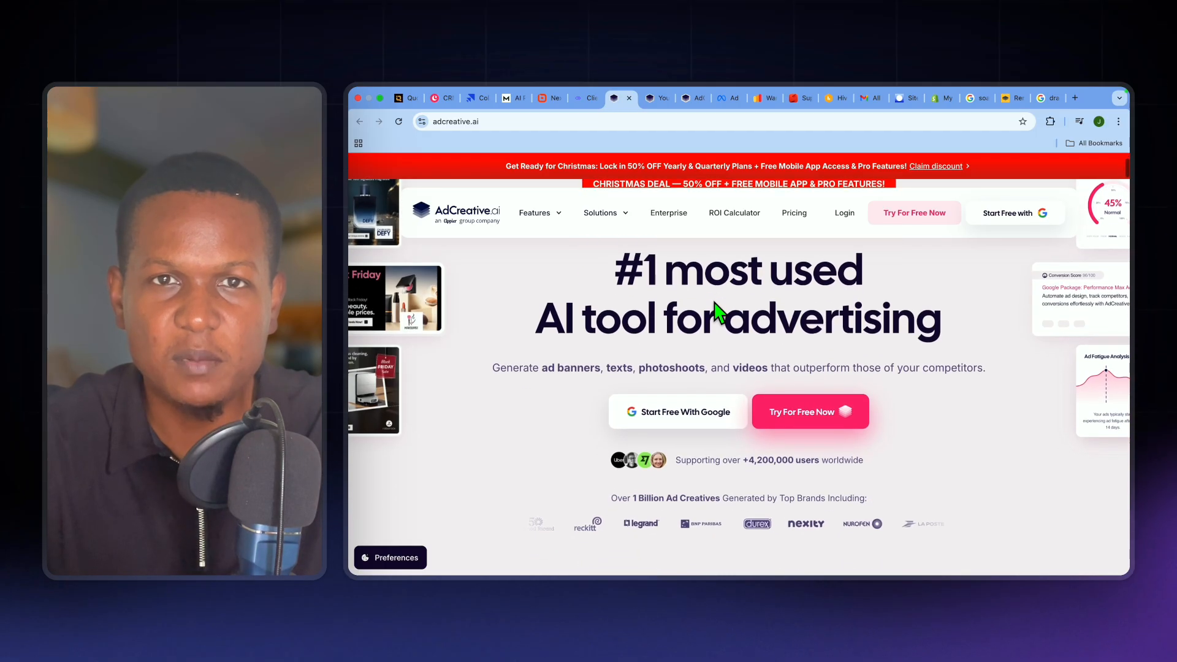
scroll(717, 312, "down", 5)
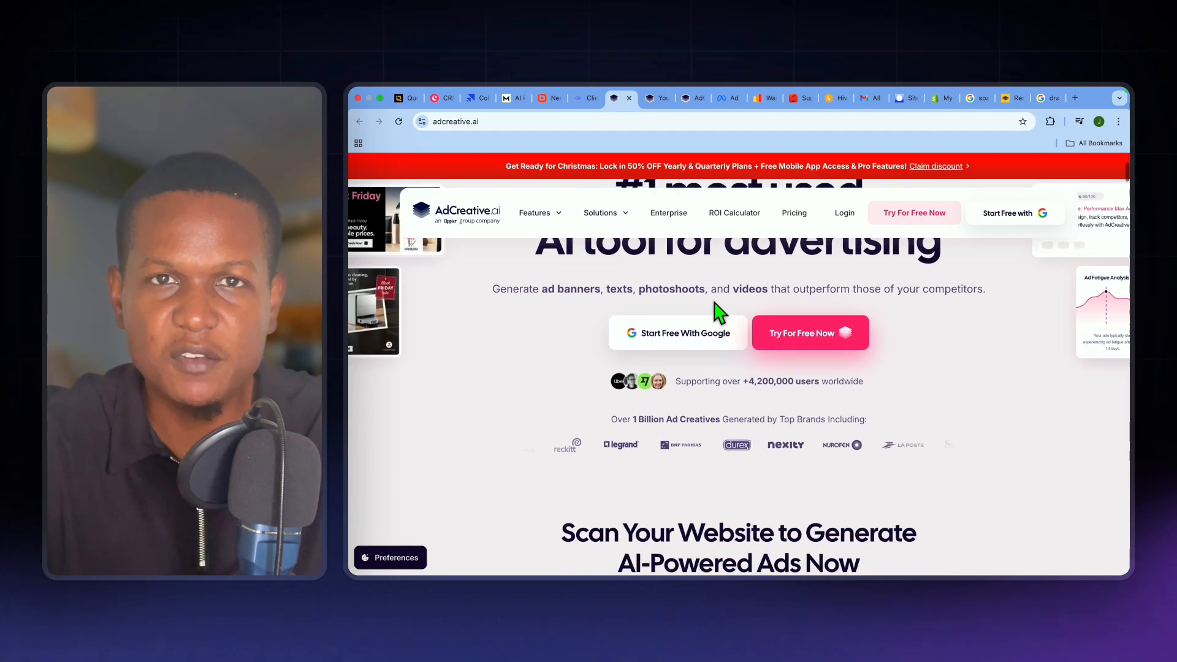
scroll(717, 313, "down", 4)
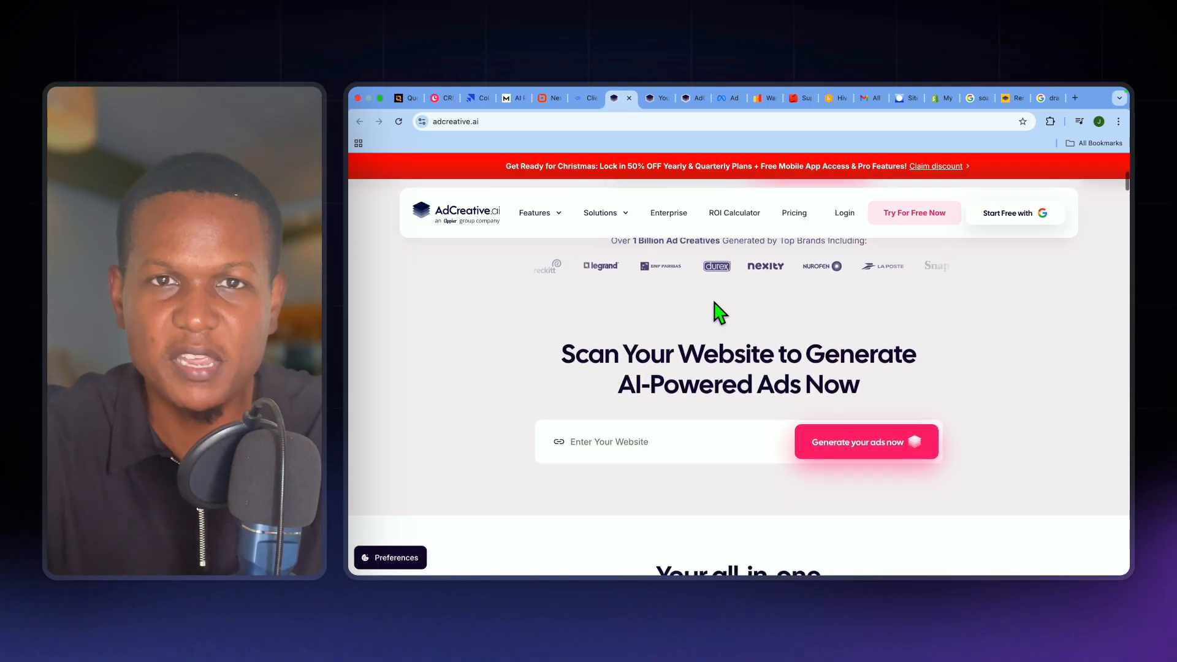
scroll(720, 312, "down", 2)
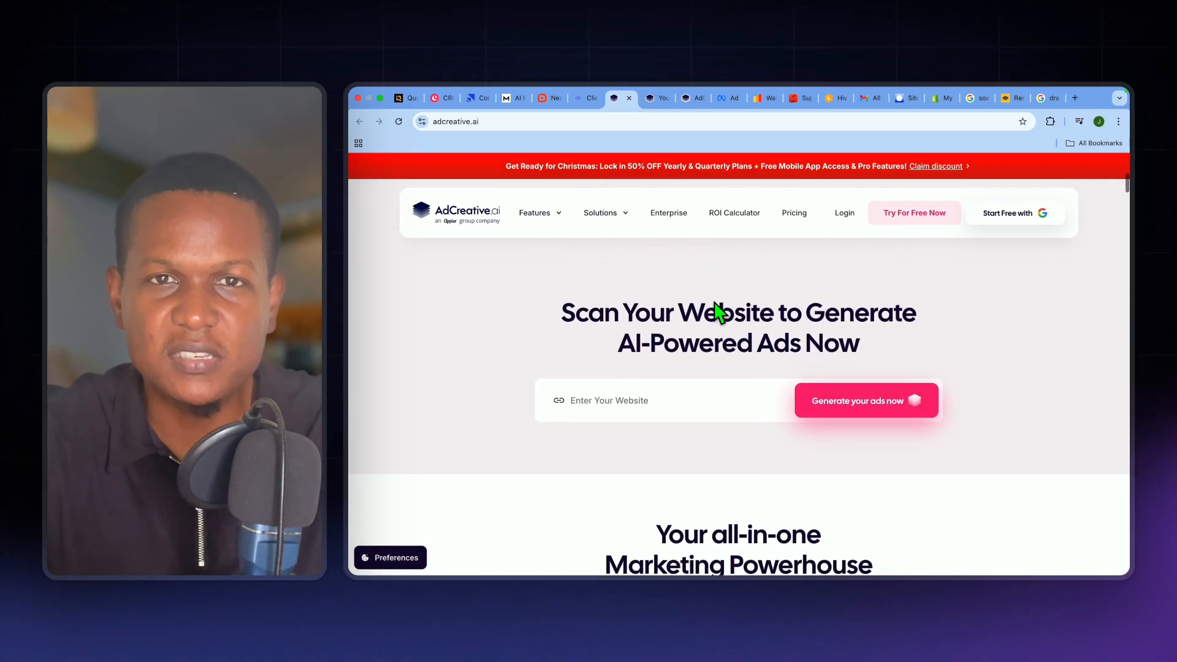
scroll(718, 312, "down", 1)
scroll(718, 313, "down", 1)
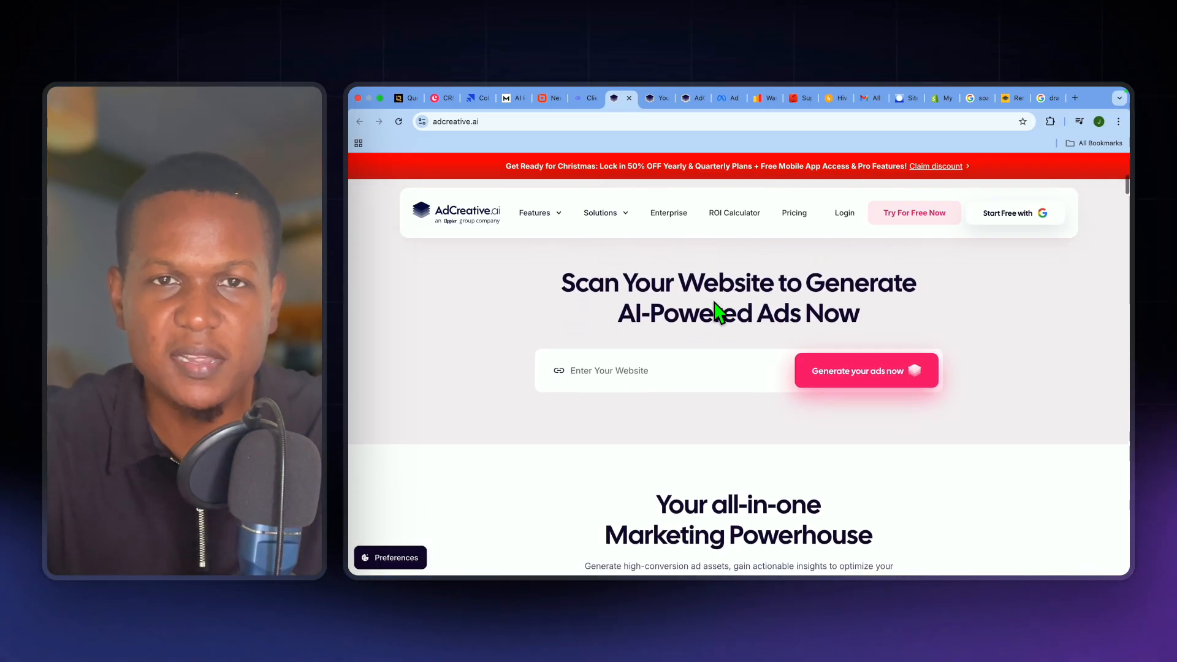
scroll(718, 312, "down", 5)
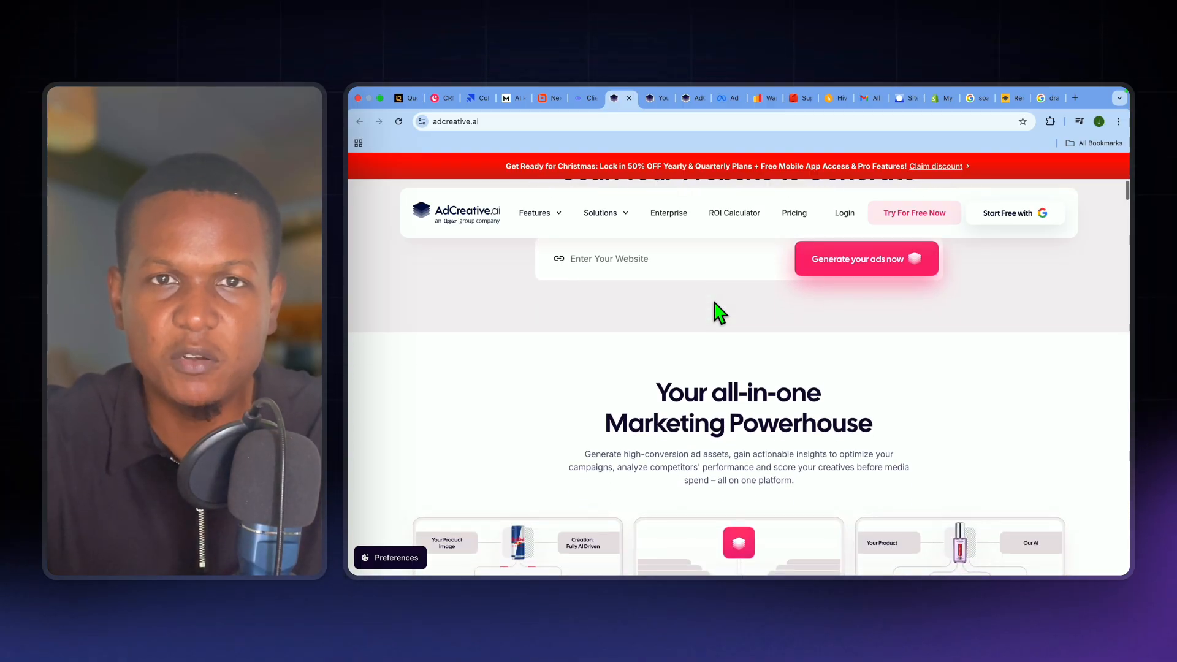
scroll(718, 313, "down", 3)
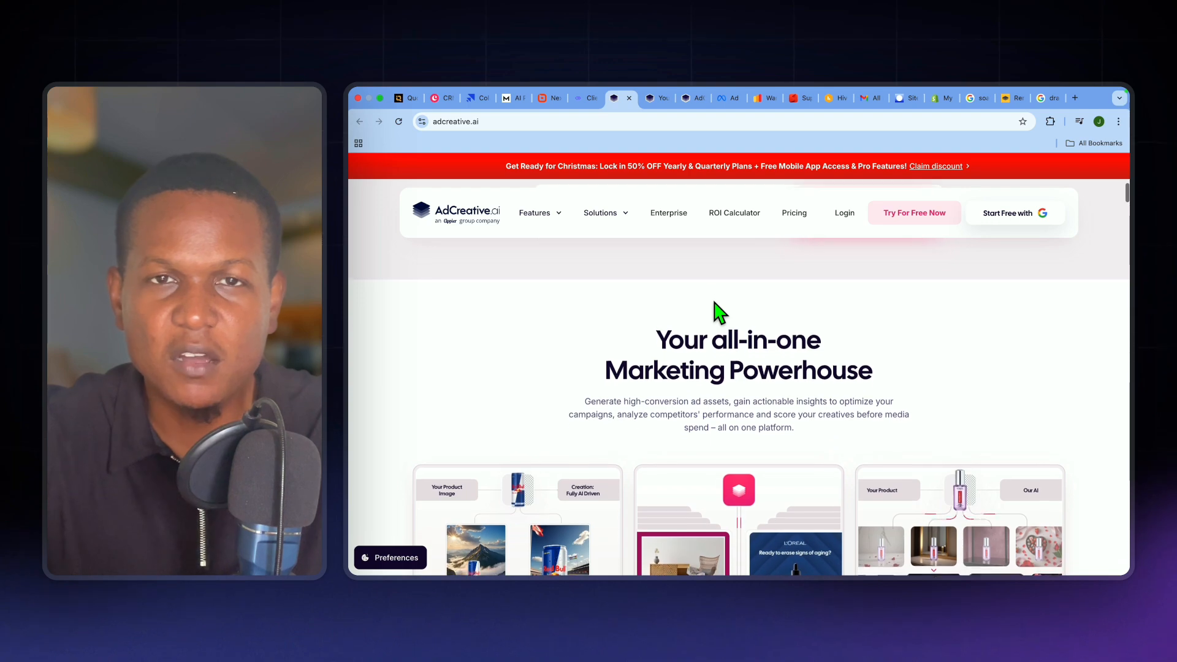
scroll(718, 313, "down", 1)
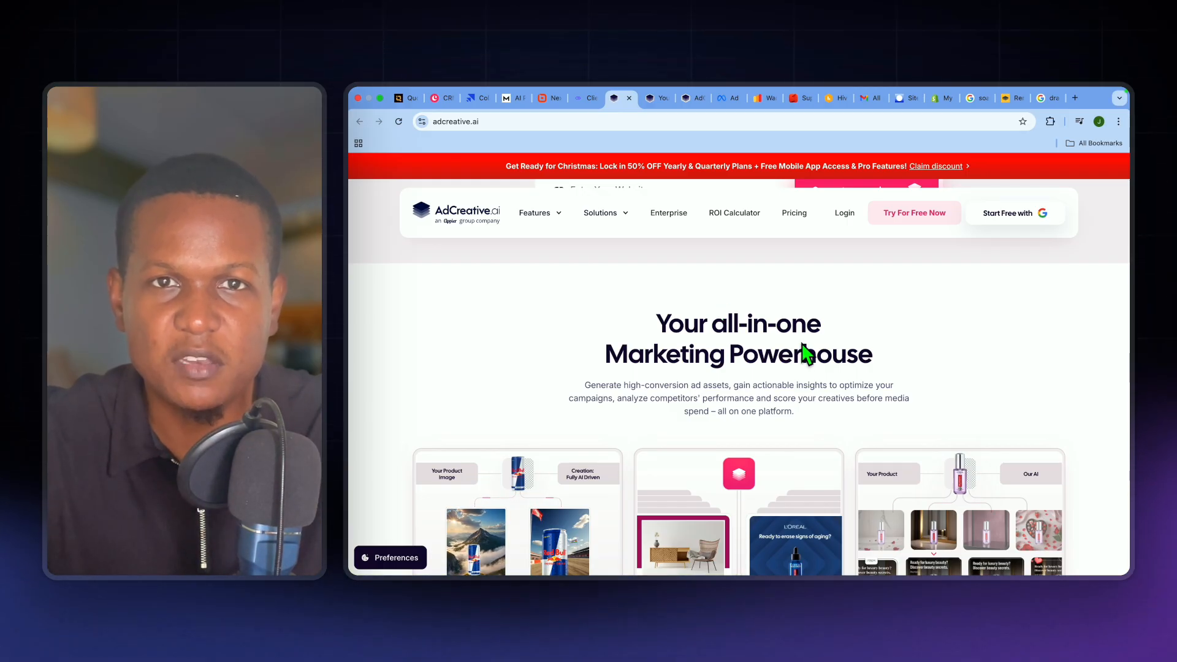
- Switch to the Meta Ad Library results for "beauty soap bar" and preview the Syora makeup-brush video ad
left_click(719, 101)
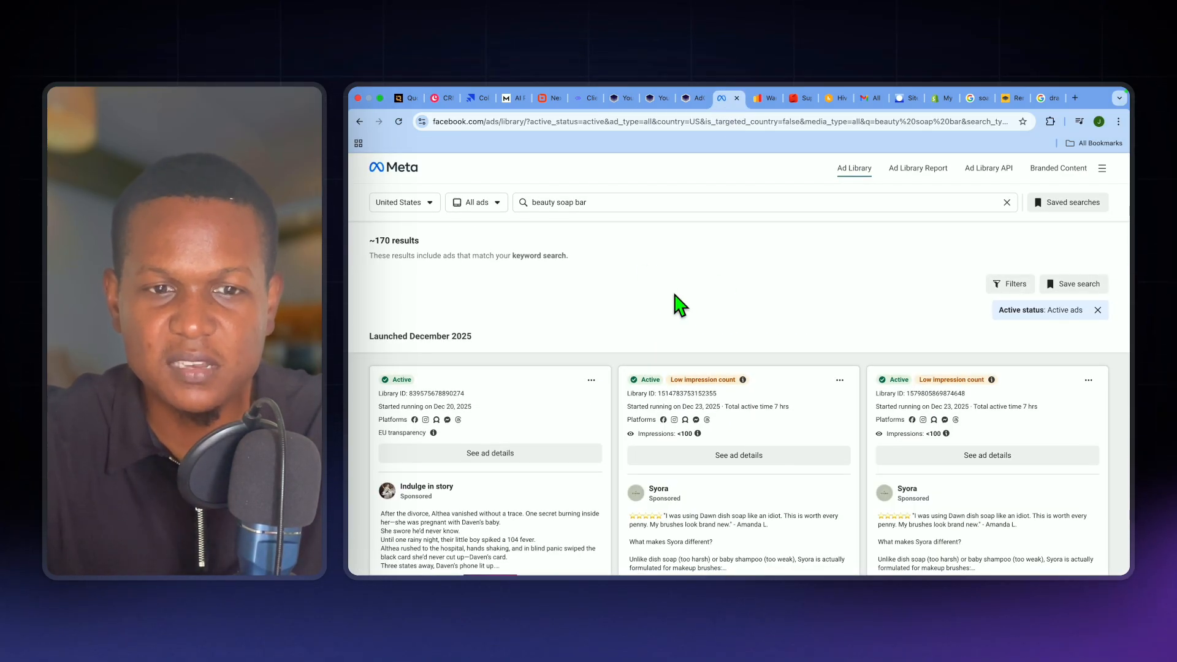
scroll(703, 304, "down", 3)
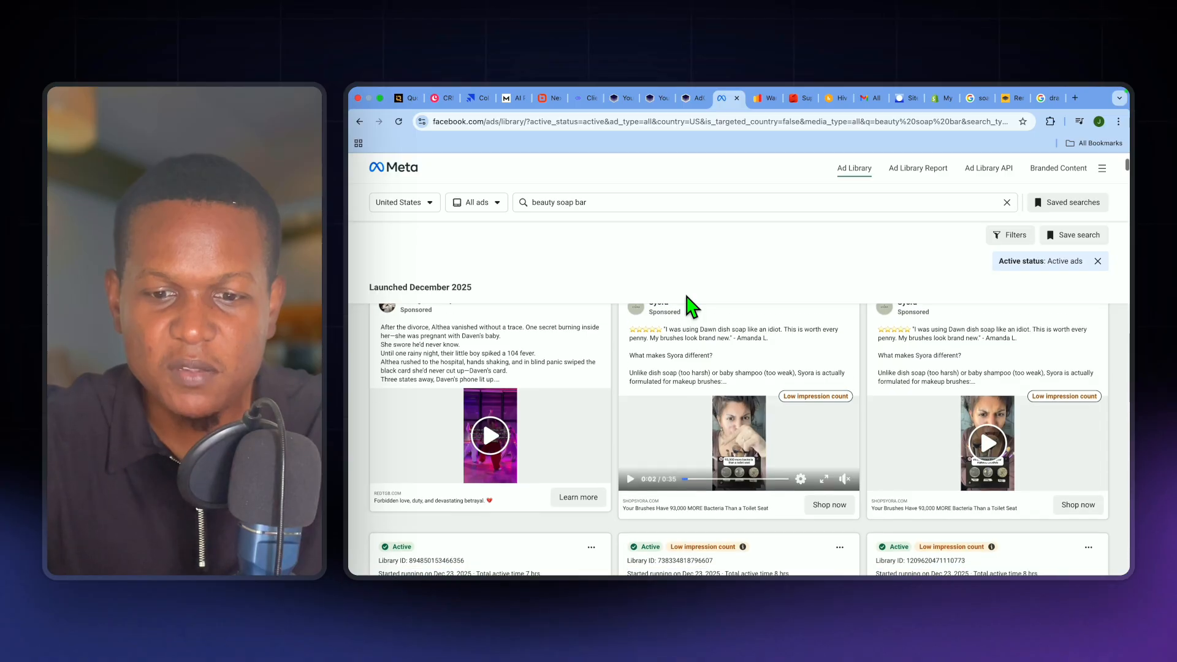
scroll(692, 301, "down", 2)
left_click(734, 389)
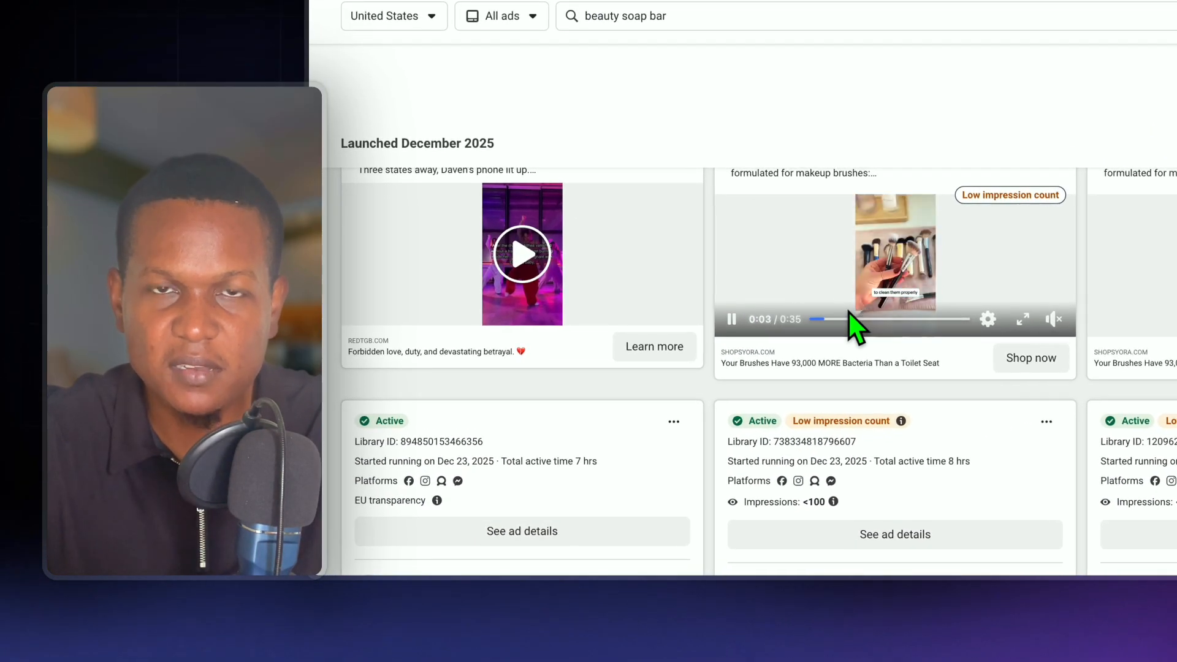
left_click(733, 321)
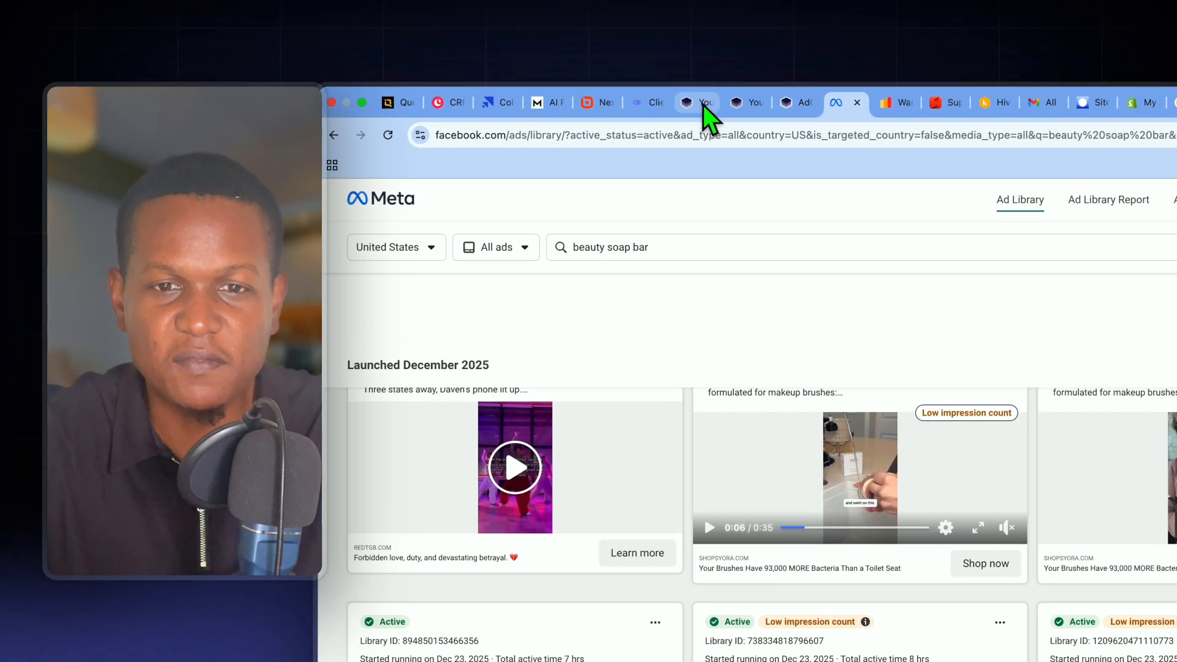
- Return to AdCreative.ai, show its brand list and open the setup page for a new brand
left_click(618, 98)
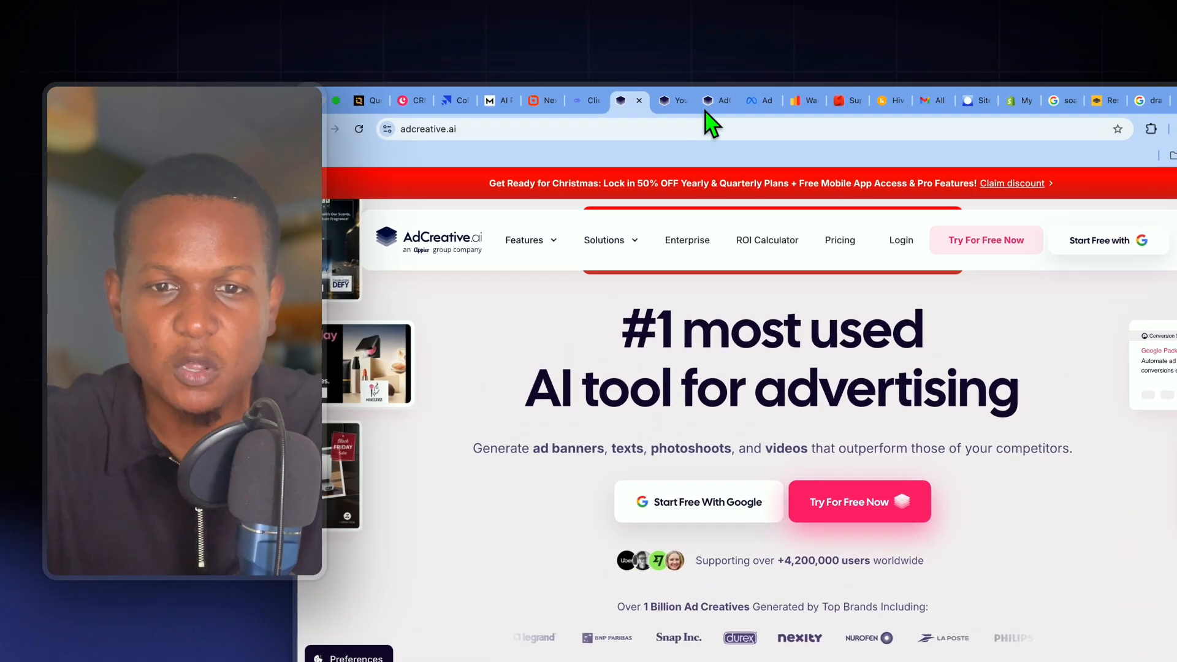
left_click(685, 100)
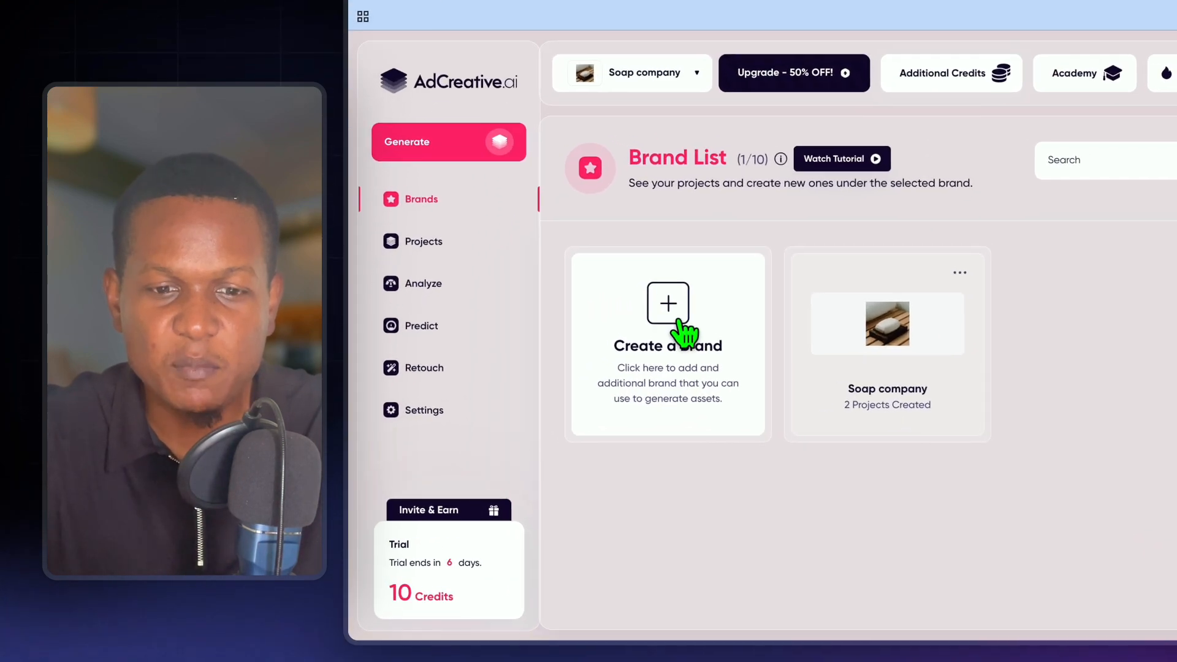
left_click(575, 356)
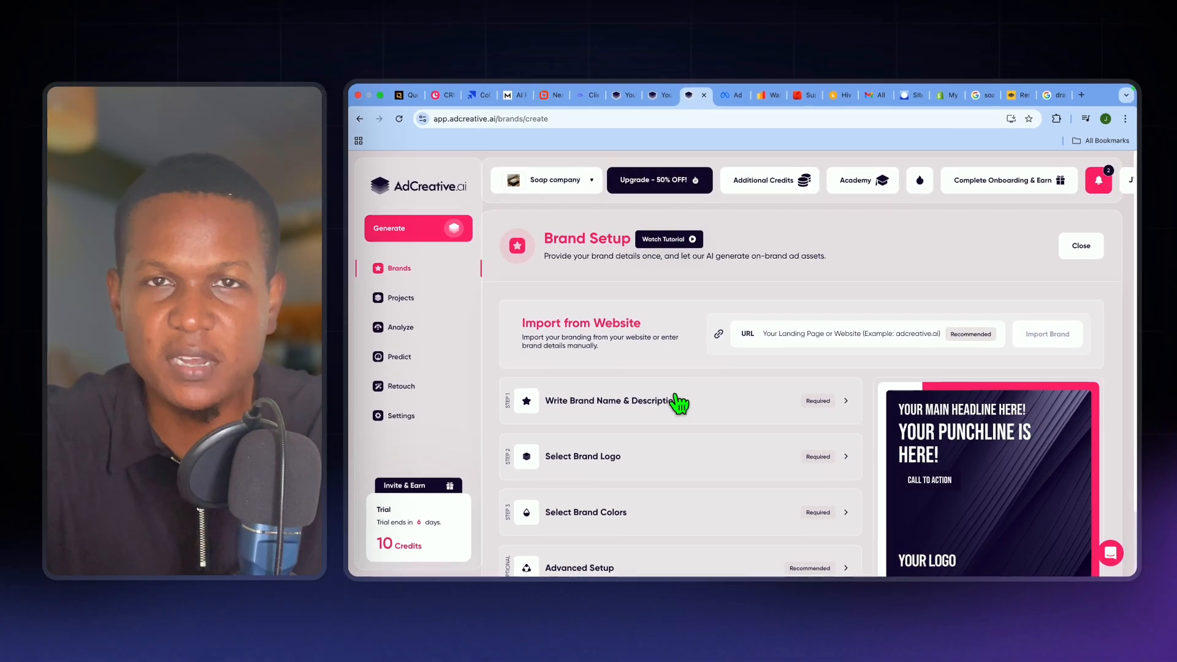
- Expand the brand name and description section and examine its name and product description fields
scroll(676, 403, "down", 3)
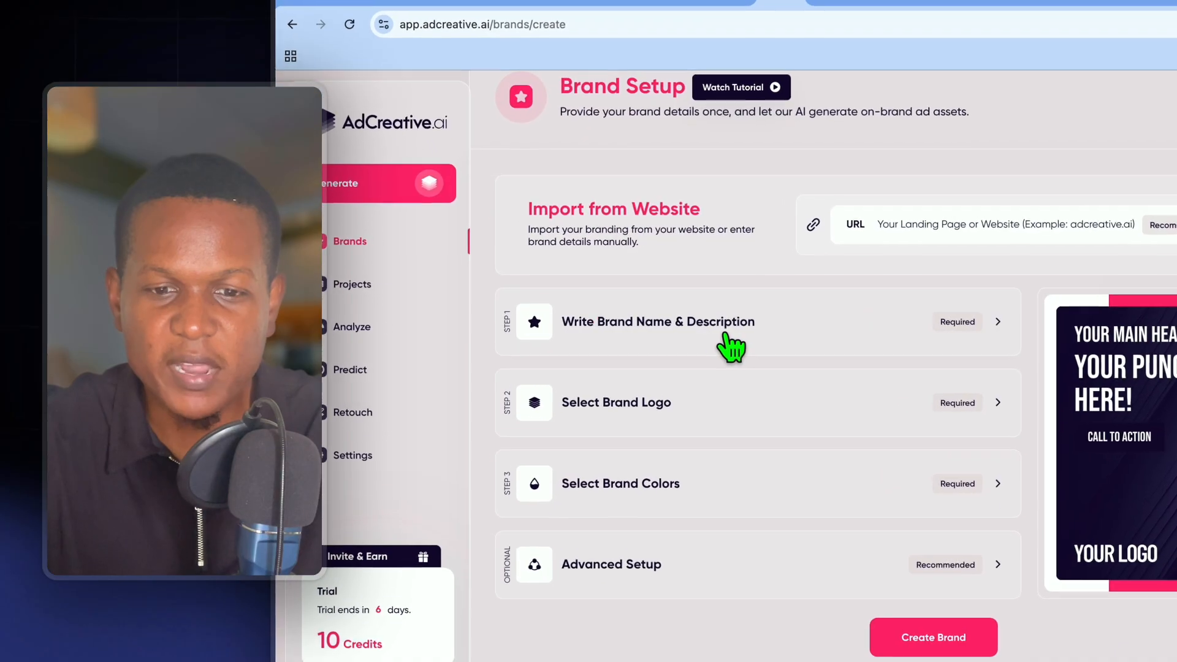
left_click(671, 329)
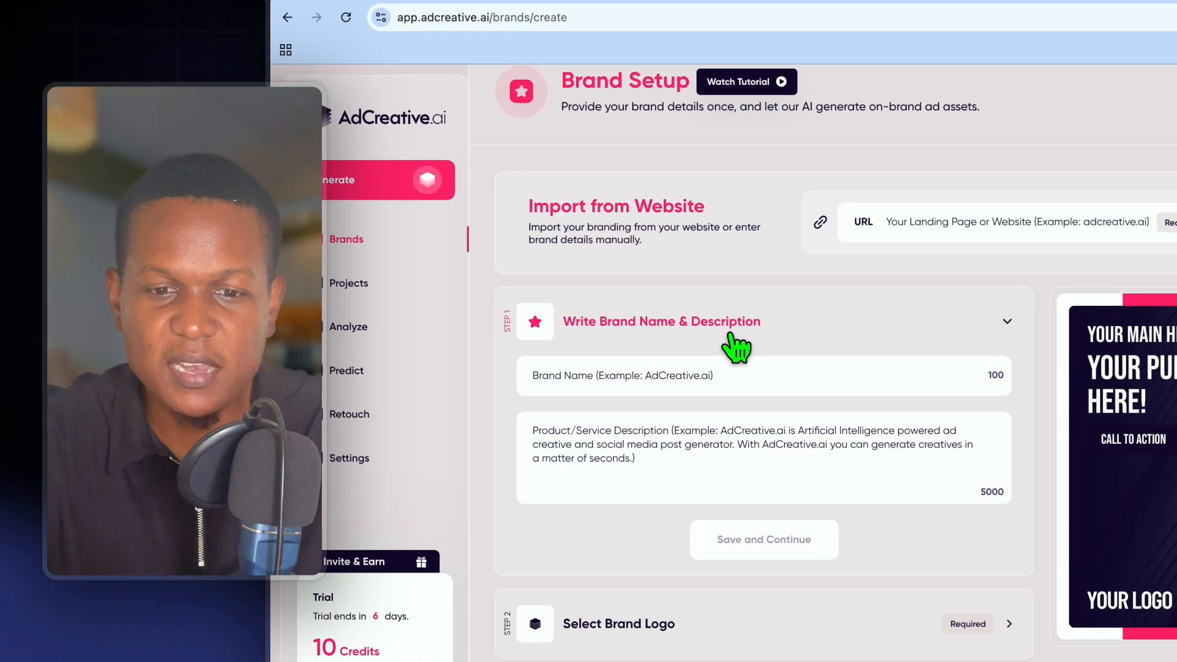
left_click(741, 379)
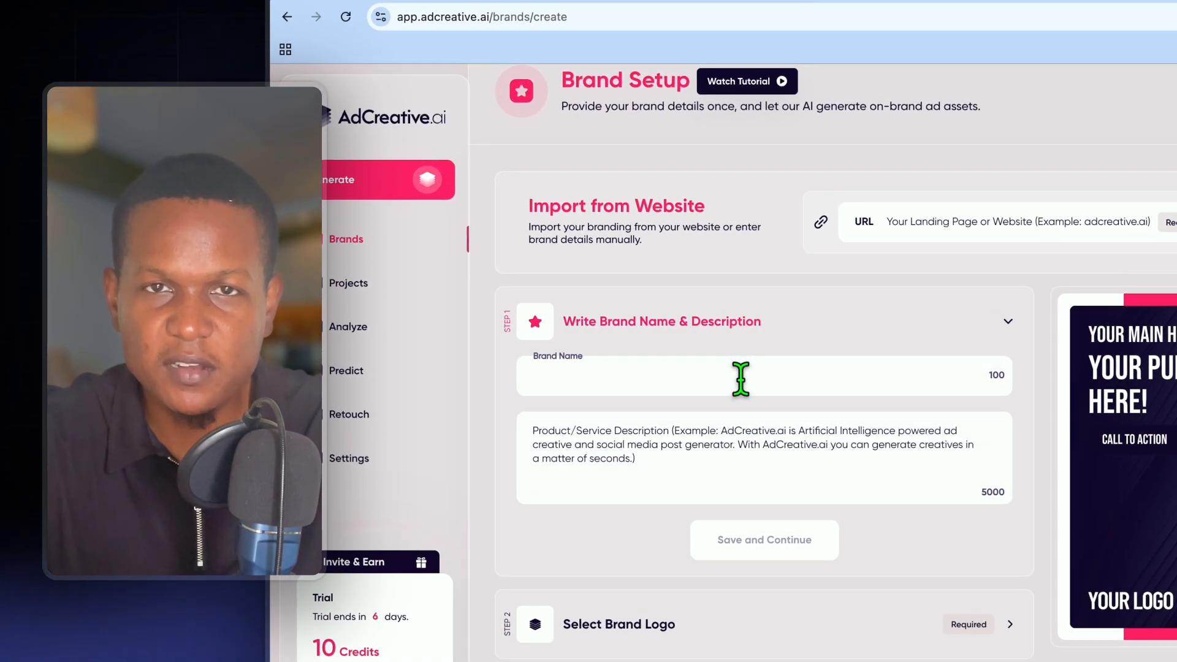
left_click(702, 460)
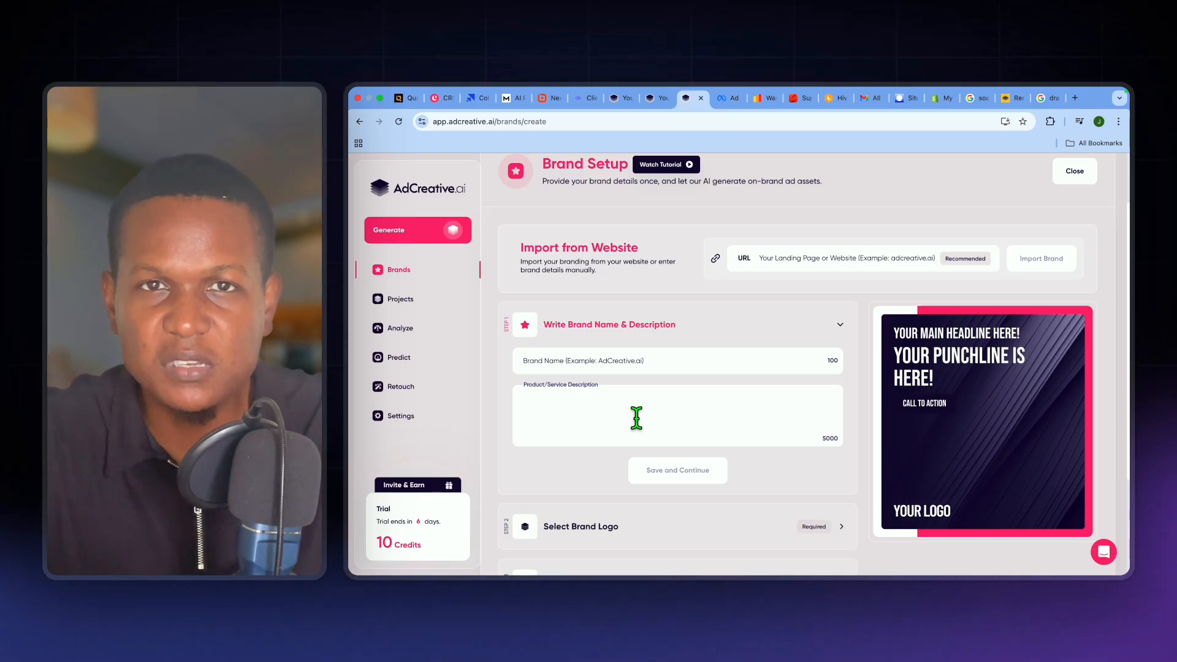
- Expand the brand logo, brand colors and advanced setup sections and review their options, including the ad account connections
scroll(636, 418, "down", 5)
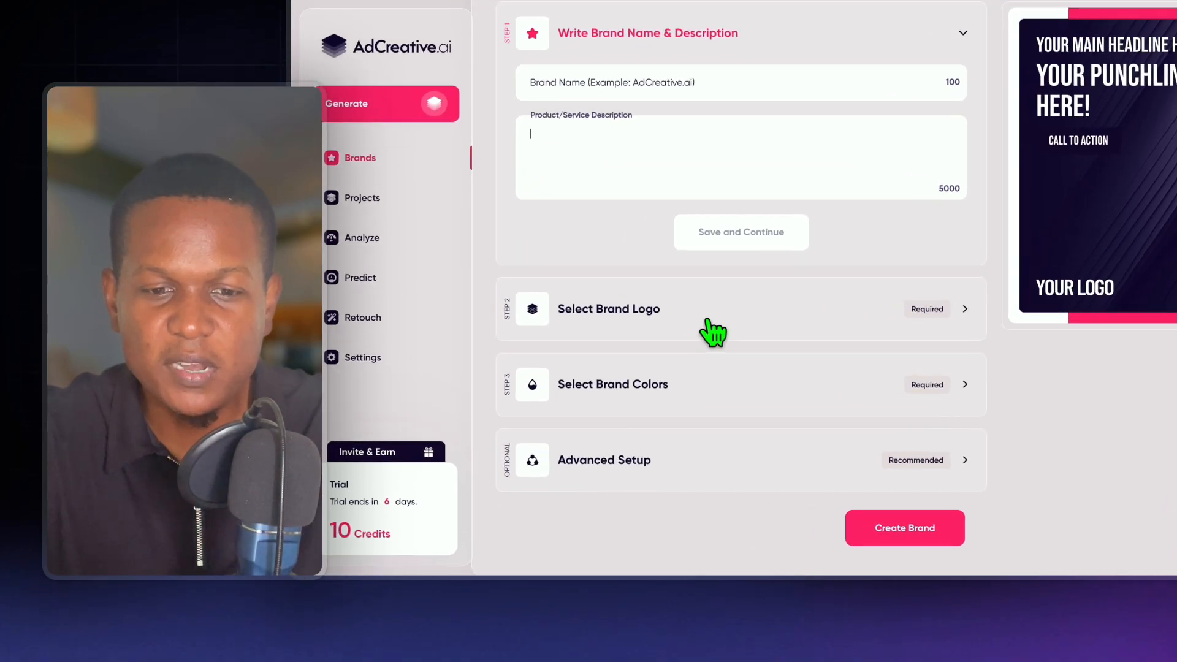
left_click(650, 388)
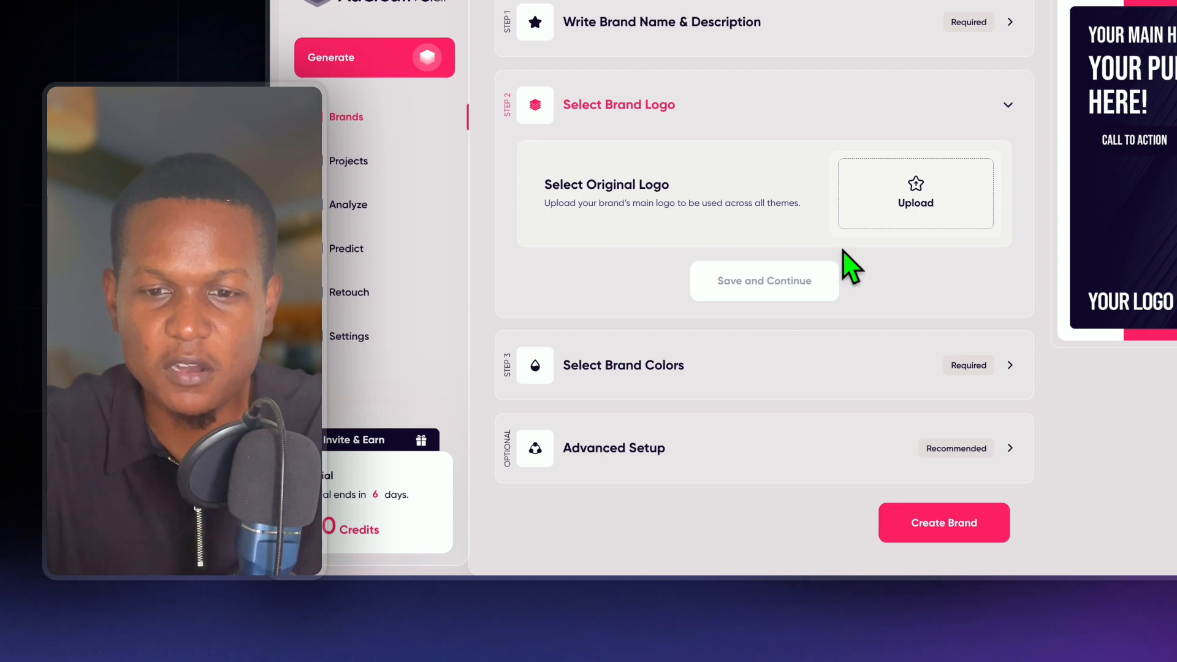
left_click(742, 352)
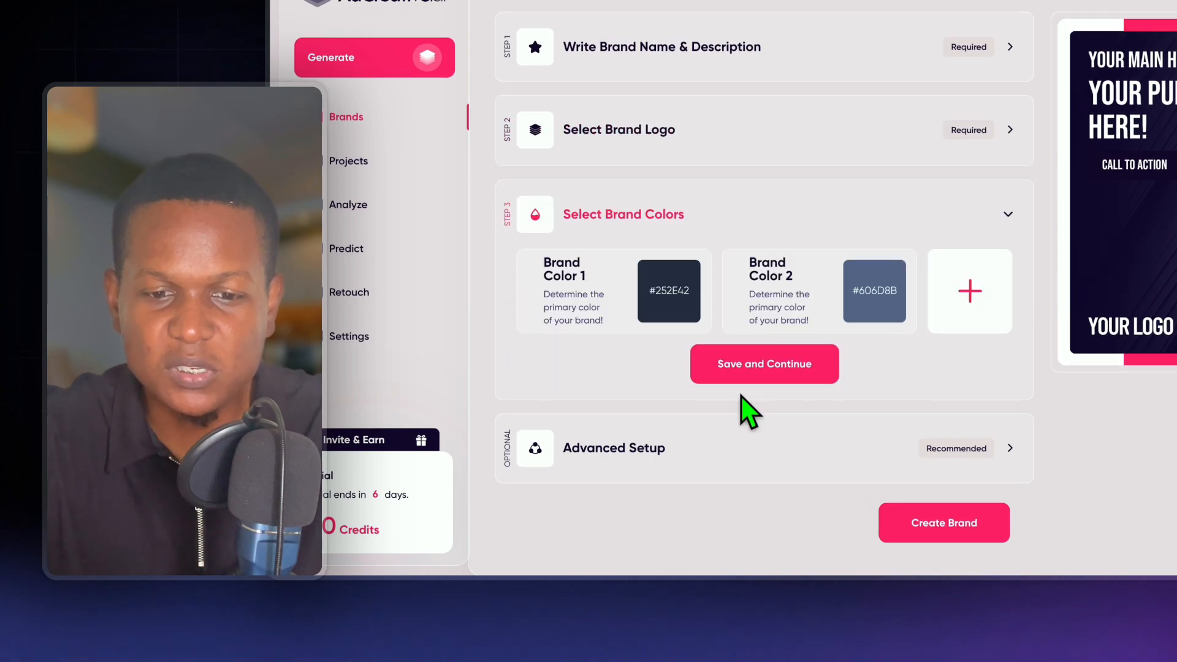
left_click(717, 450)
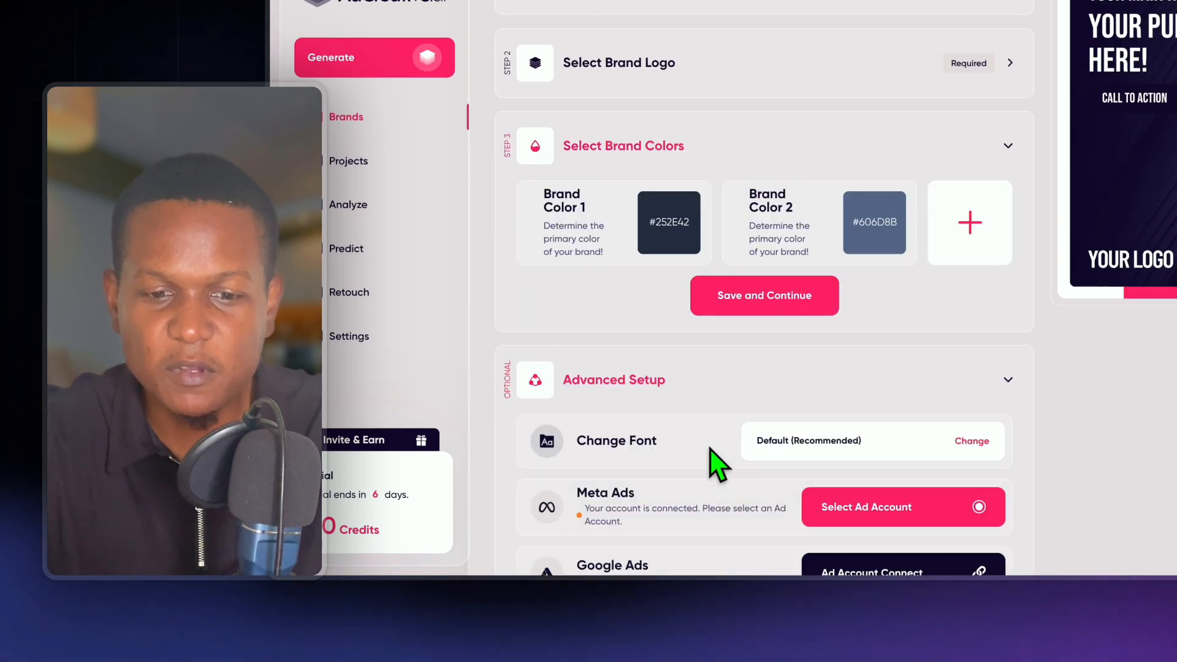
scroll(710, 448, "down", 5)
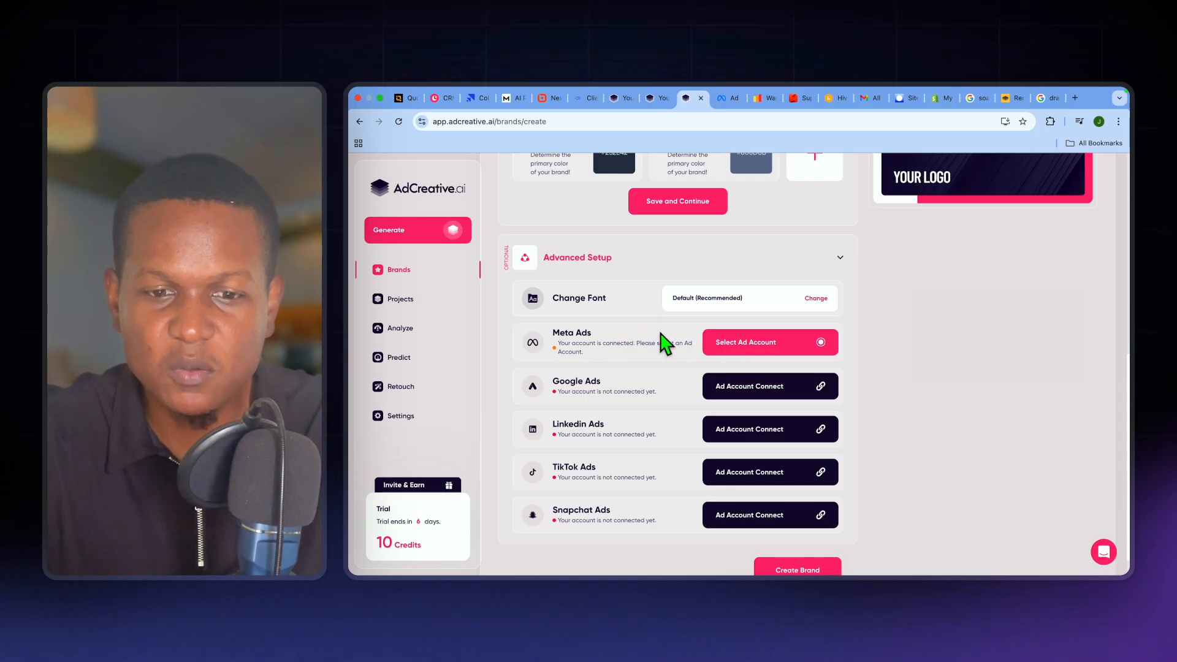
scroll(618, 339, "up", 4)
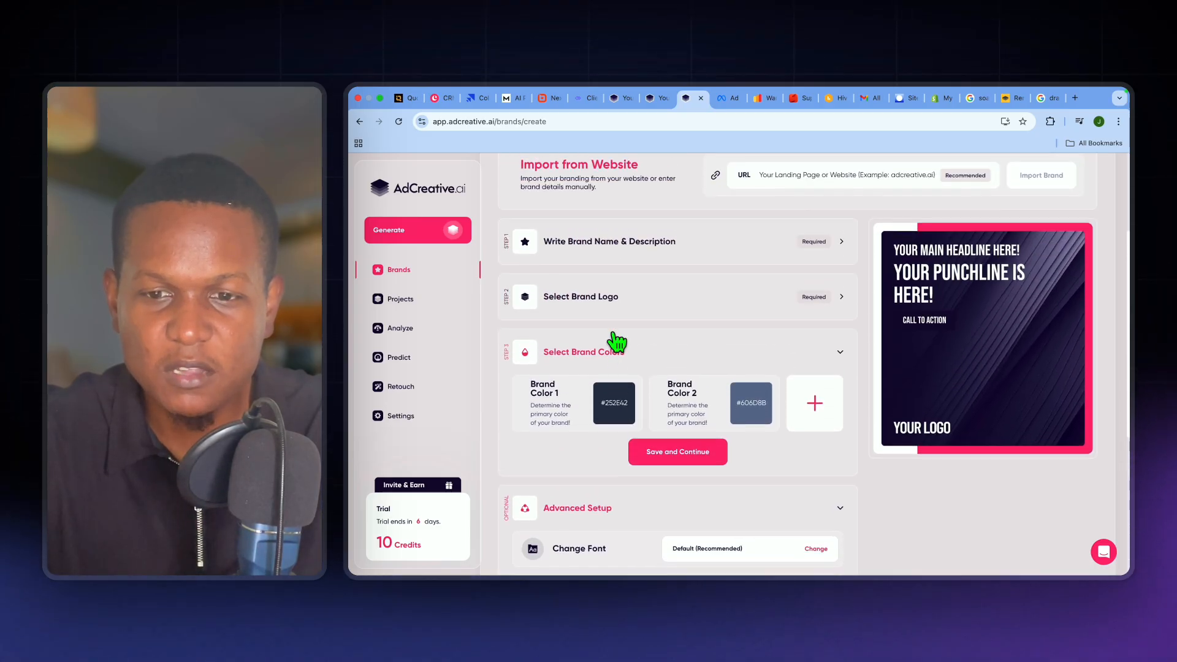
scroll(617, 341, "down", 5)
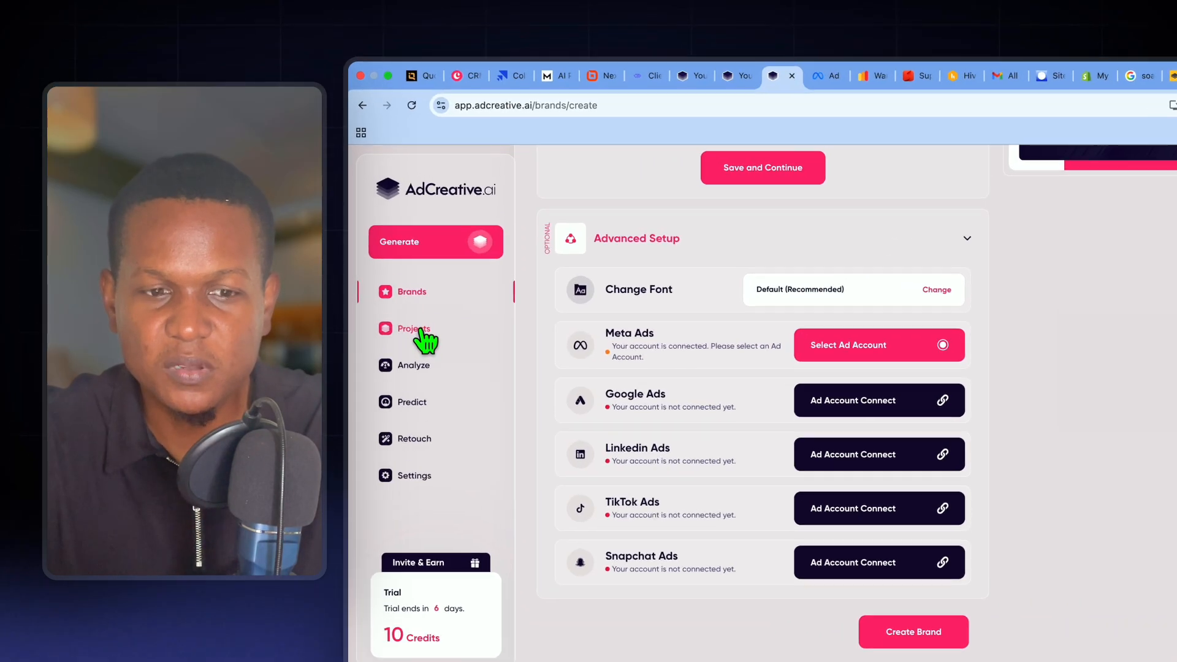
- View the Soap company's project list and the overview of the Analyze tools
left_click(406, 302)
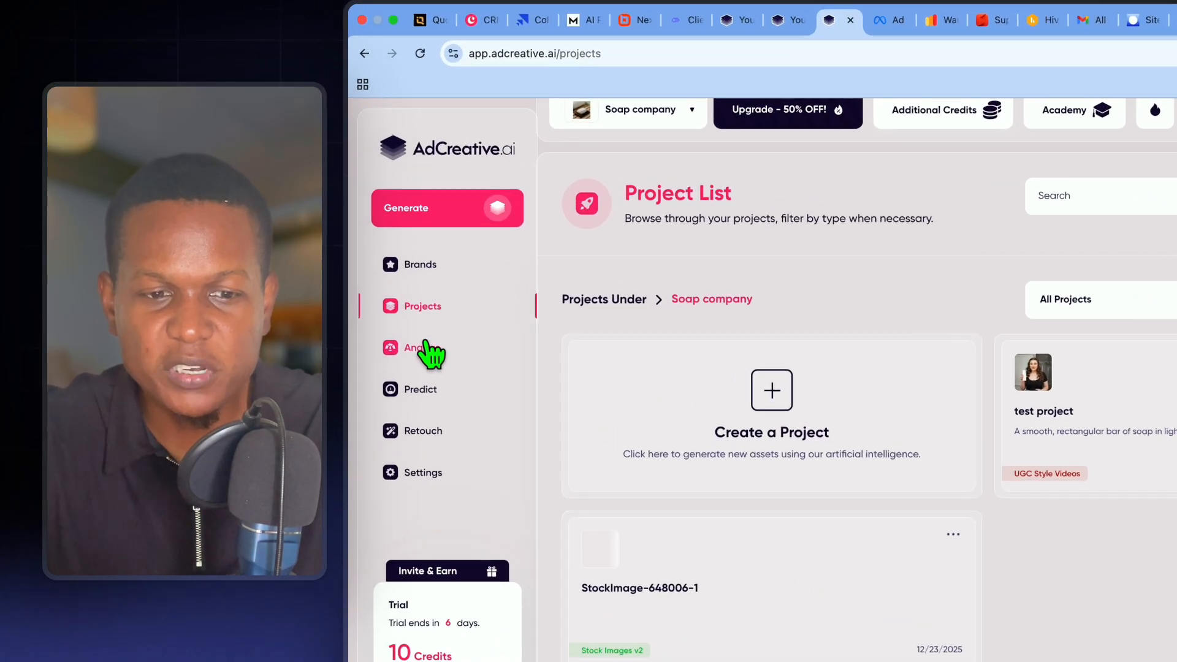
left_click(402, 326)
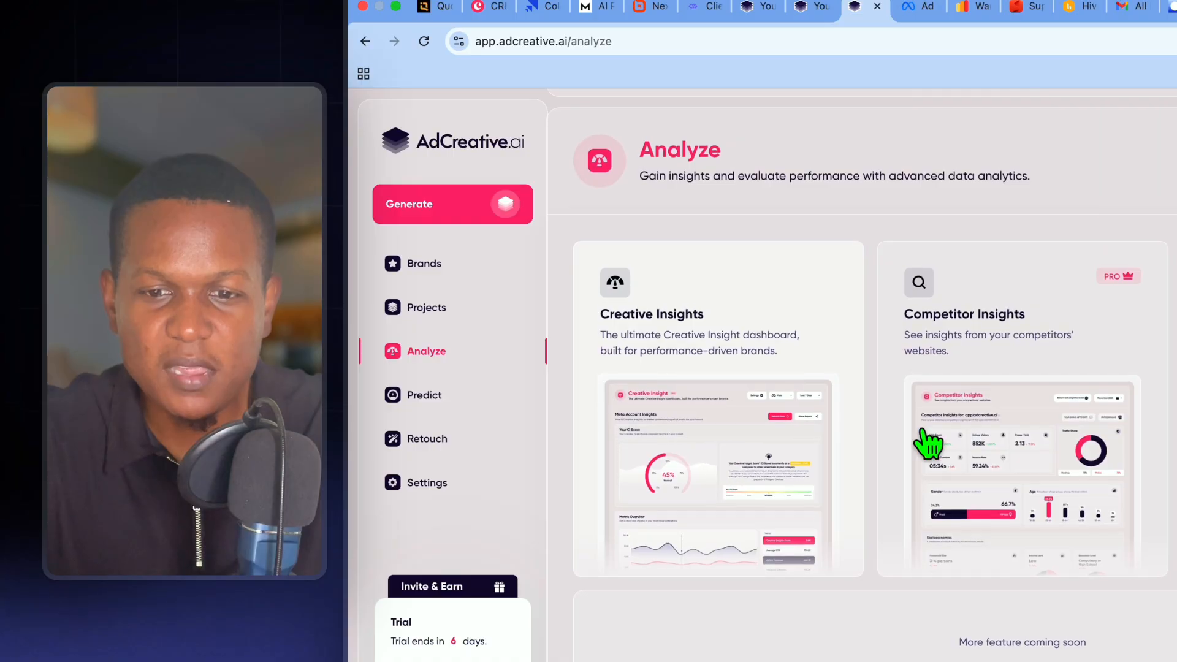
- Examine the Track Competitor page of Competitor Insights and return to the Analyze overview
left_click(1014, 444)
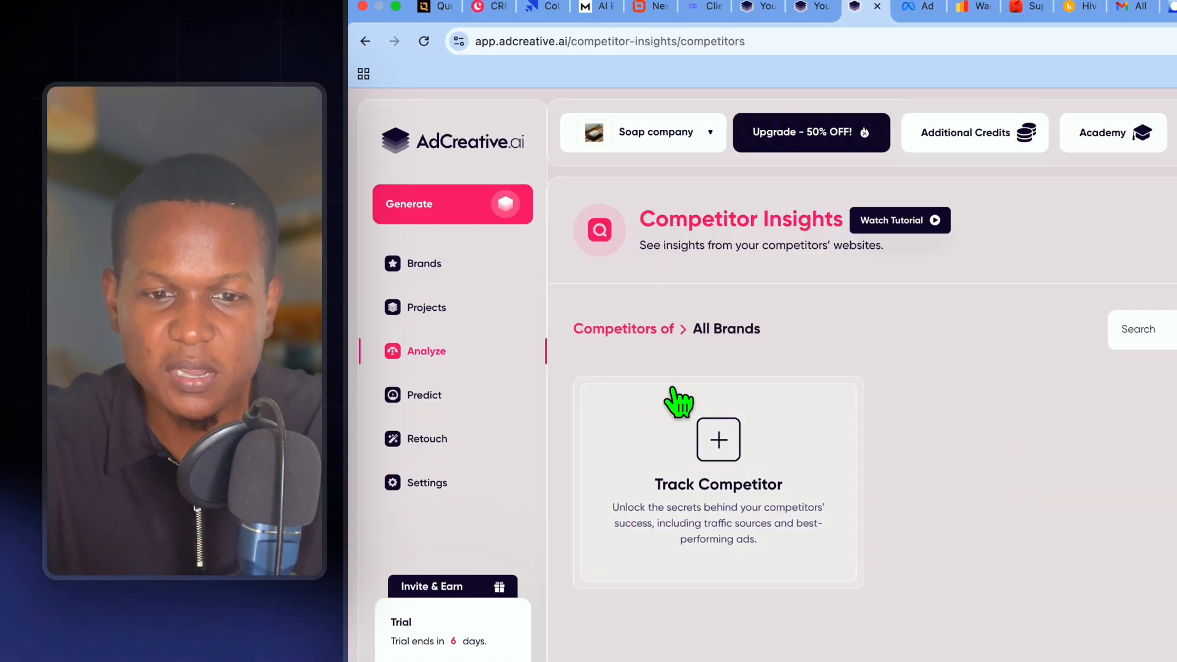
left_click(729, 475)
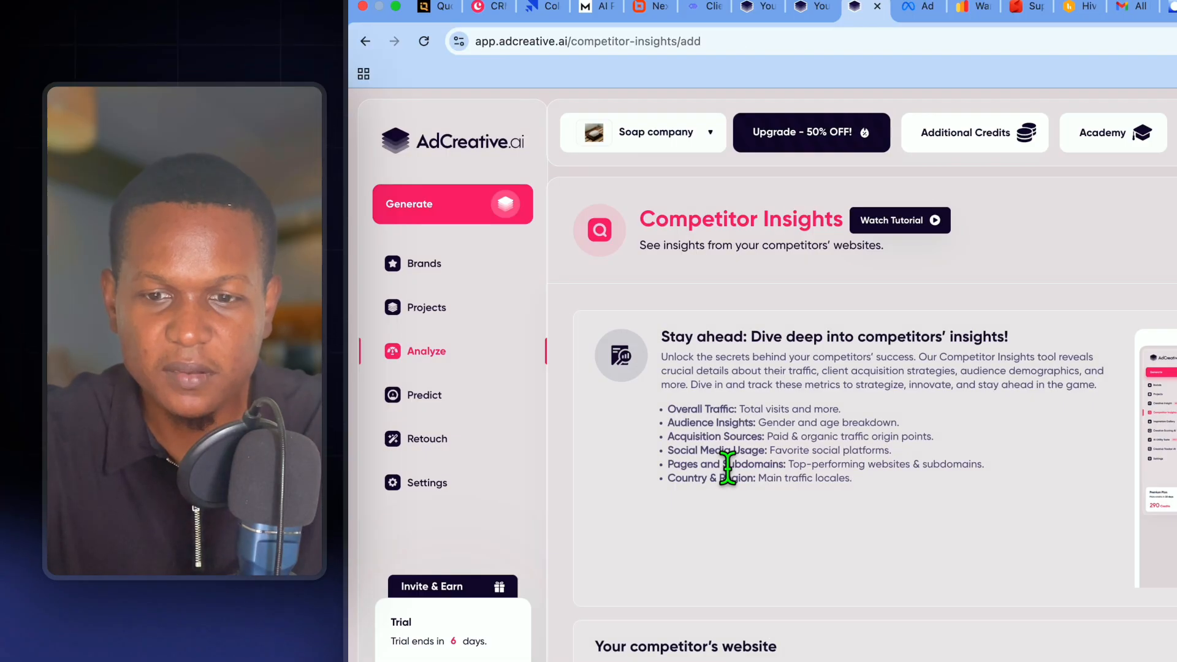
scroll(729, 478, "down", 1)
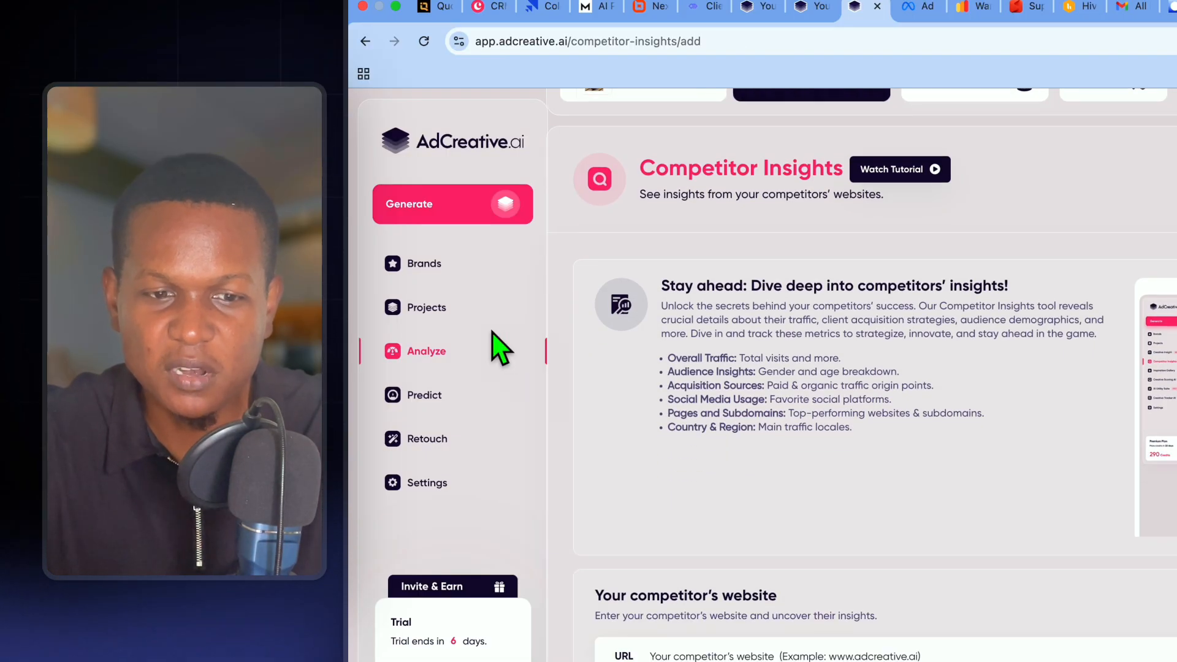
left_click(442, 352)
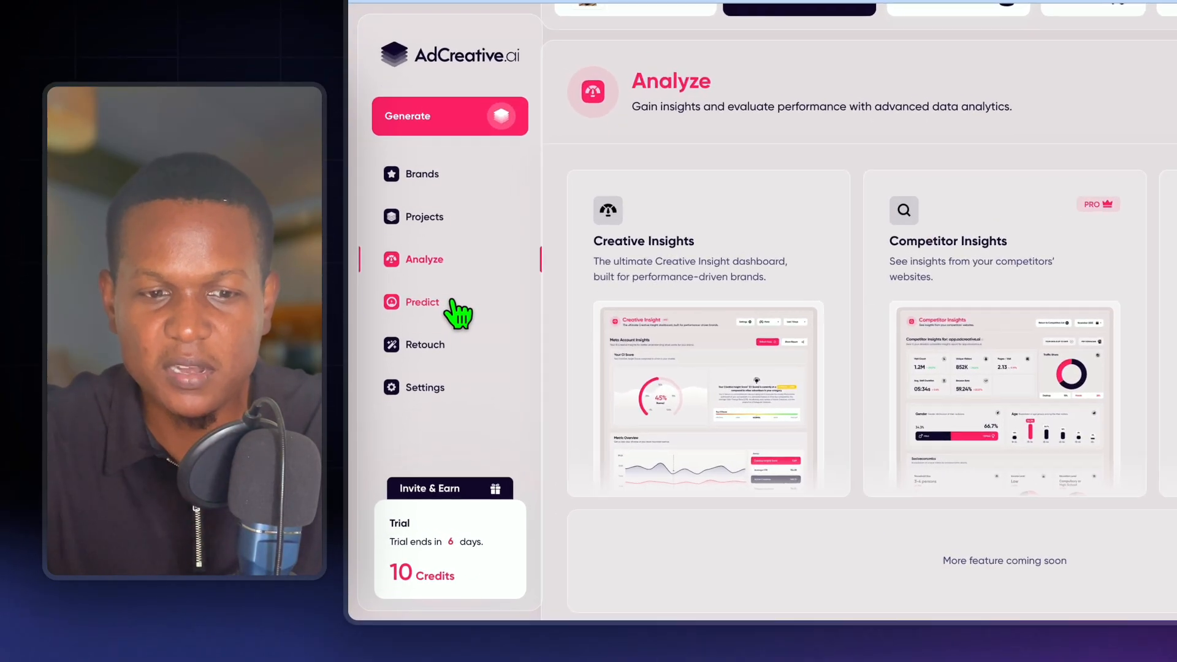
- View the Predict tools and browse the AI image-editing tools offered under Retouch
left_click(419, 358)
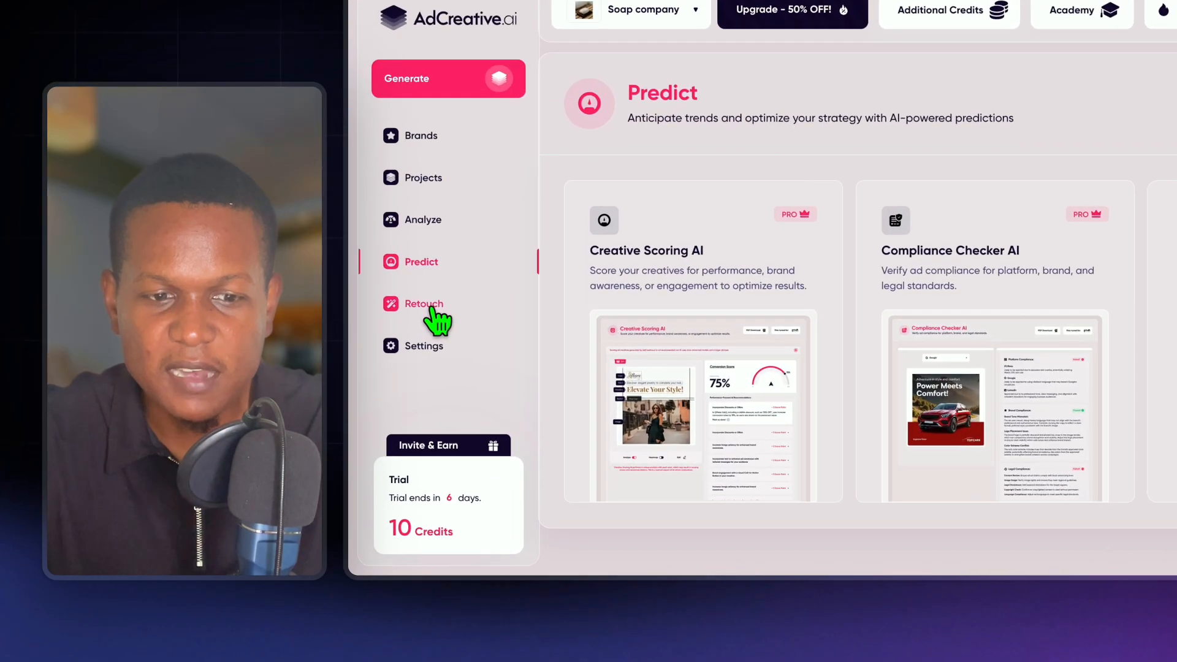
left_click(433, 310)
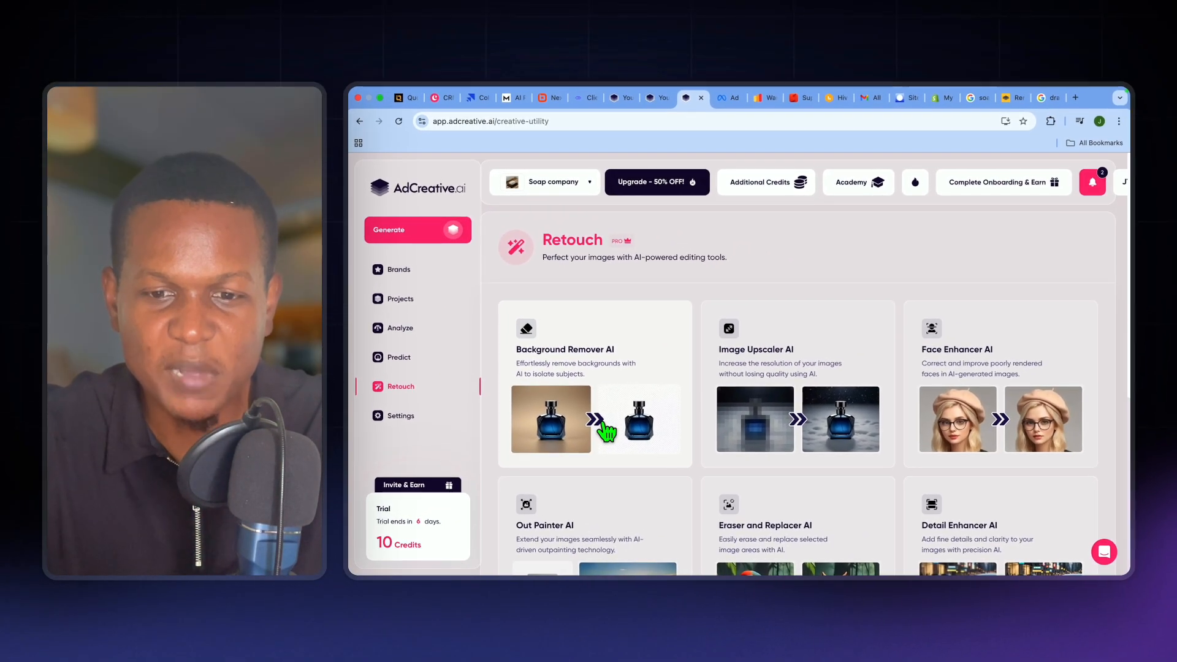
scroll(800, 399, "down", 3)
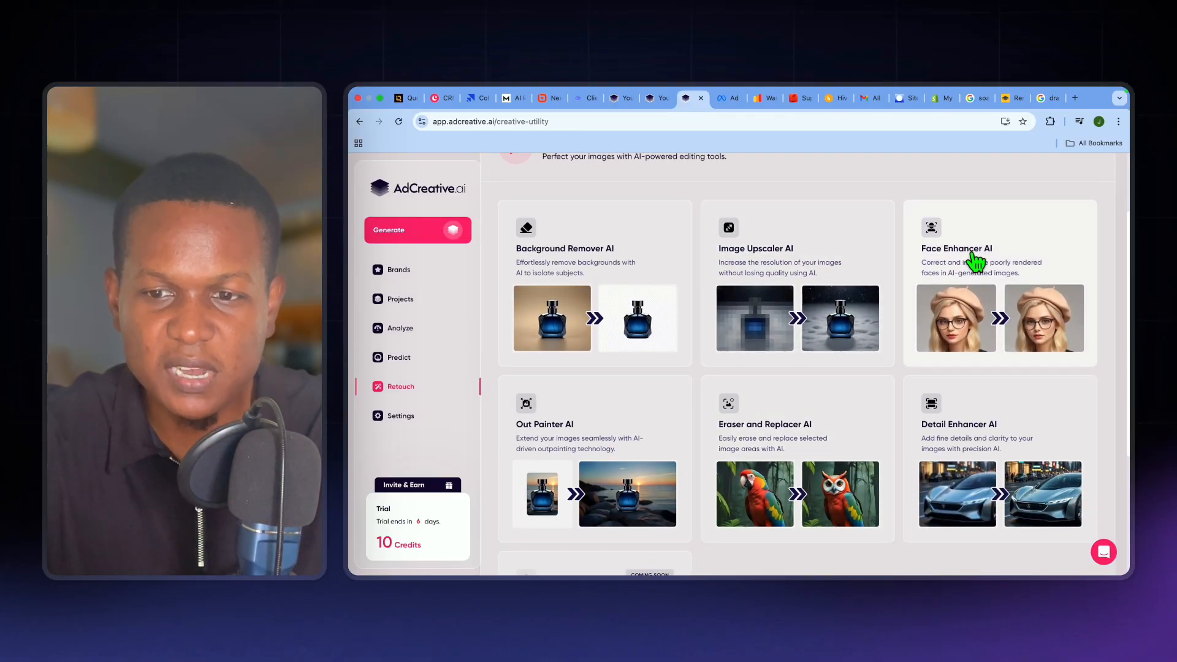
- View the remaining Retouch tools and start a new project under the Soap company
scroll(779, 296, "down", 1)
scroll(774, 287, "down", 1)
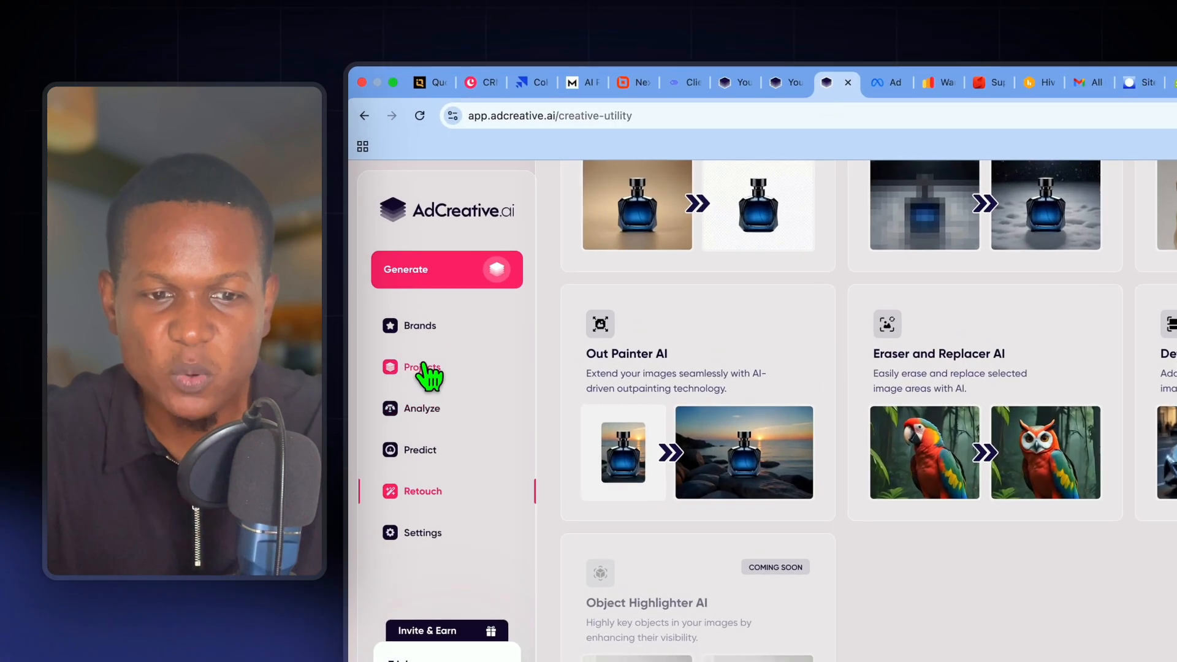
left_click(400, 298)
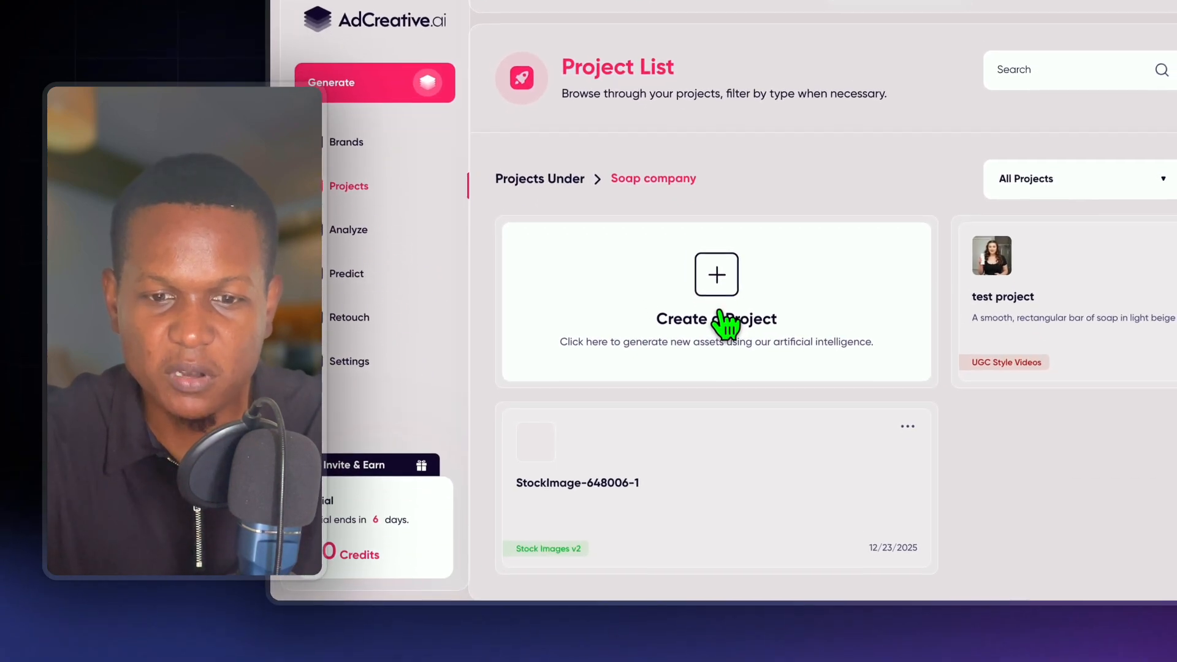
left_click(722, 334)
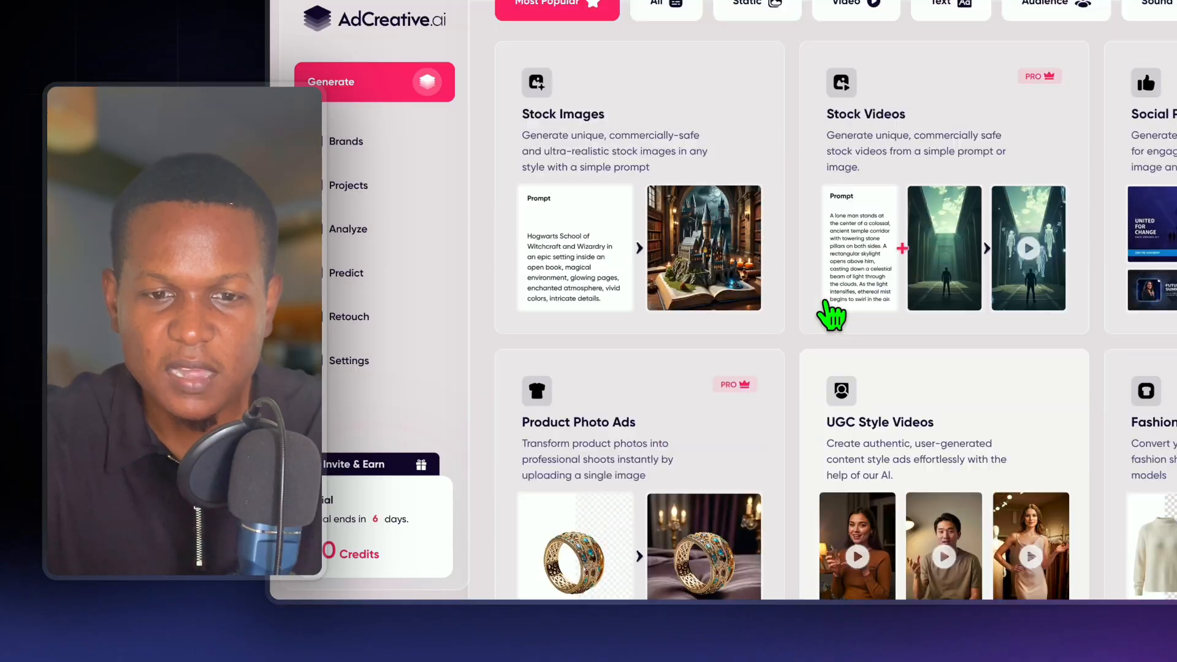
scroll(830, 316, "up", 3)
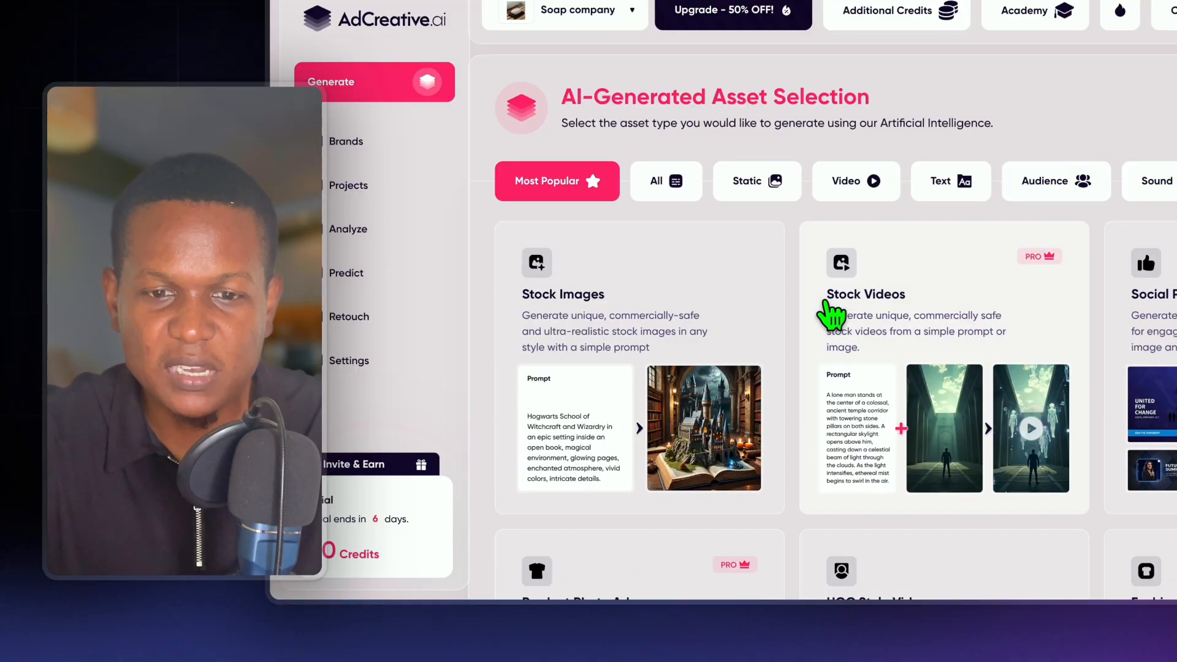
- Browse the AI-generated asset types in the Static, Video and Text categories
scroll(831, 315, "down", 2)
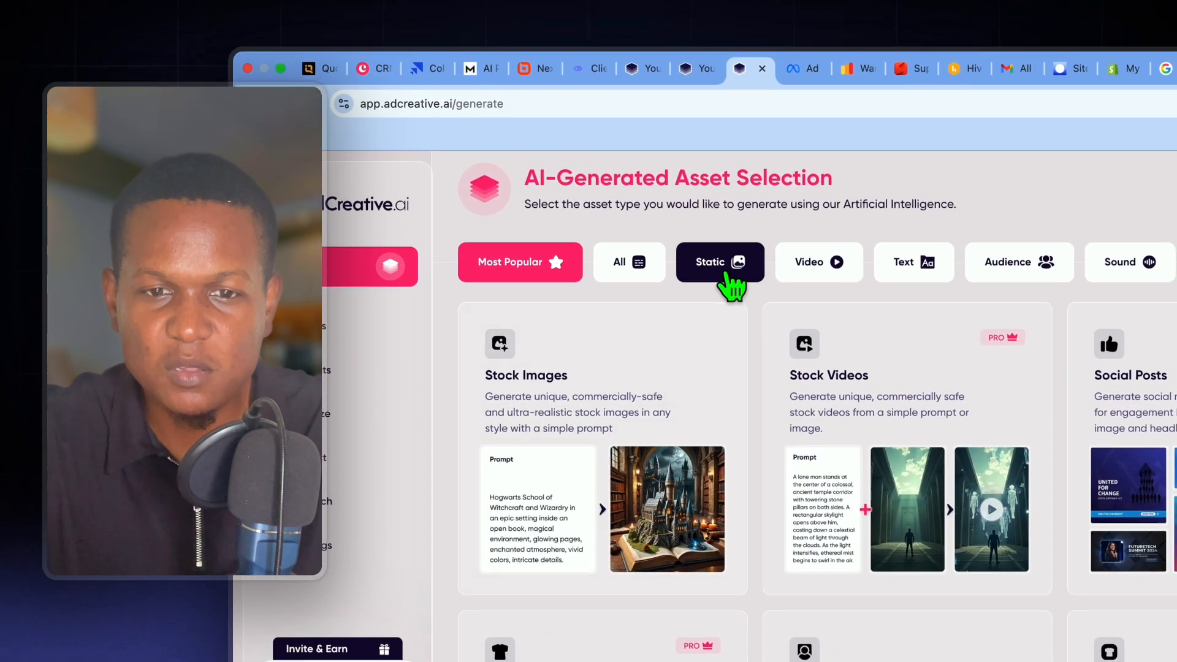
left_click(725, 271)
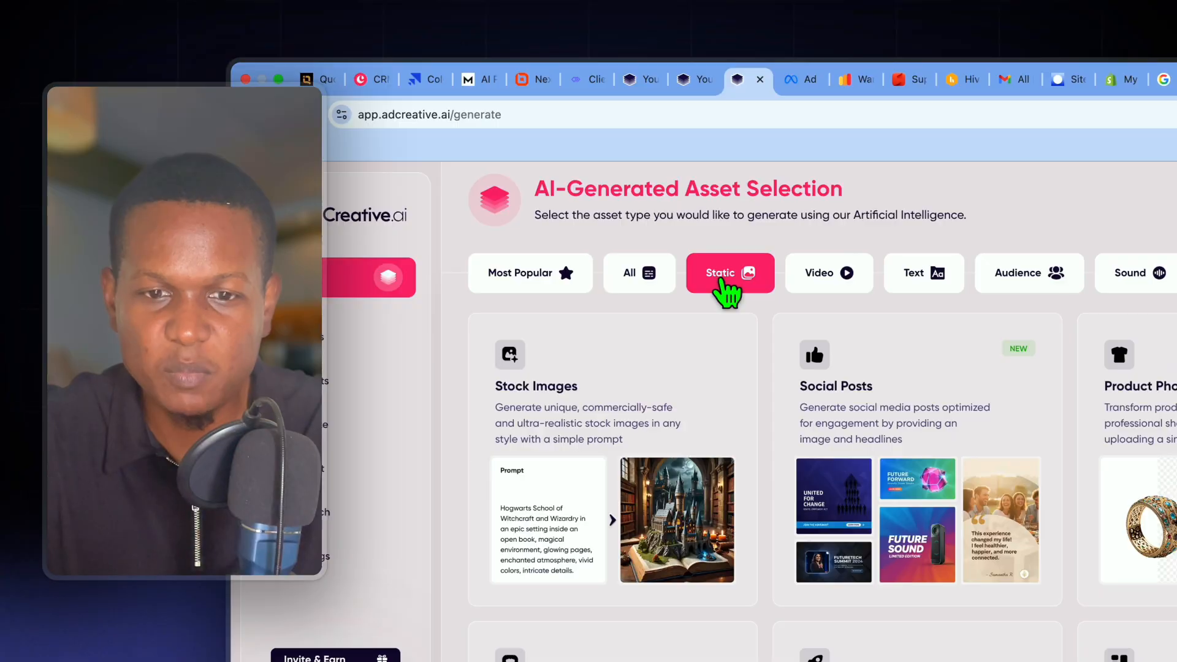
left_click(845, 287)
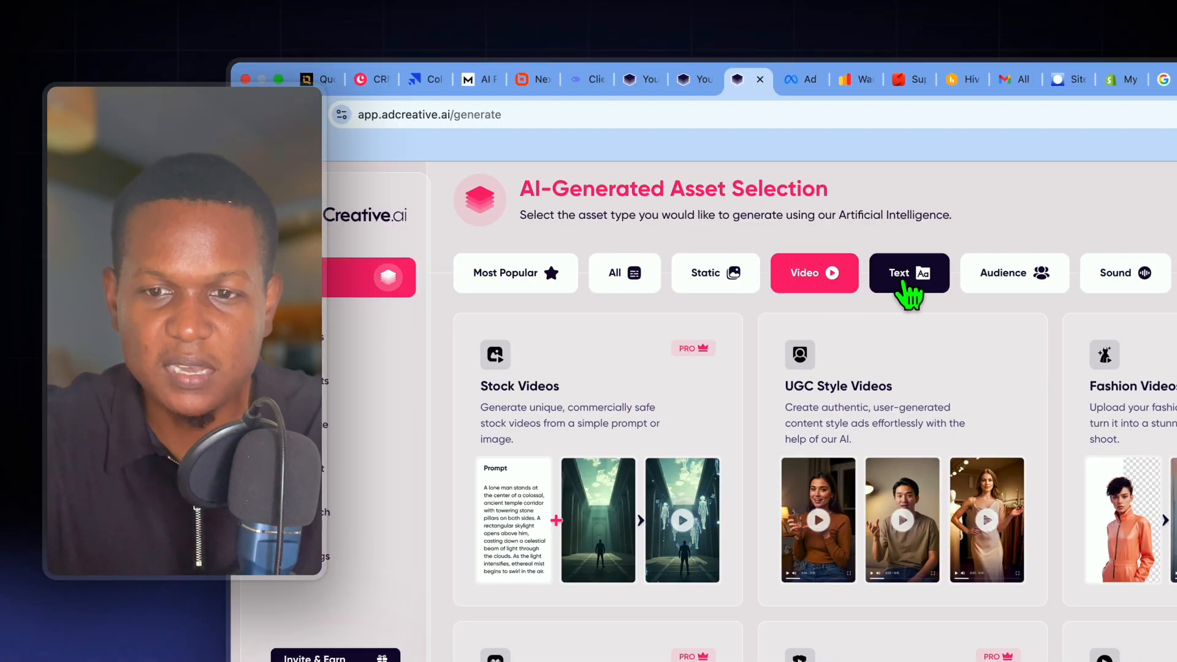
left_click(906, 285)
scroll(889, 300, "up", 2)
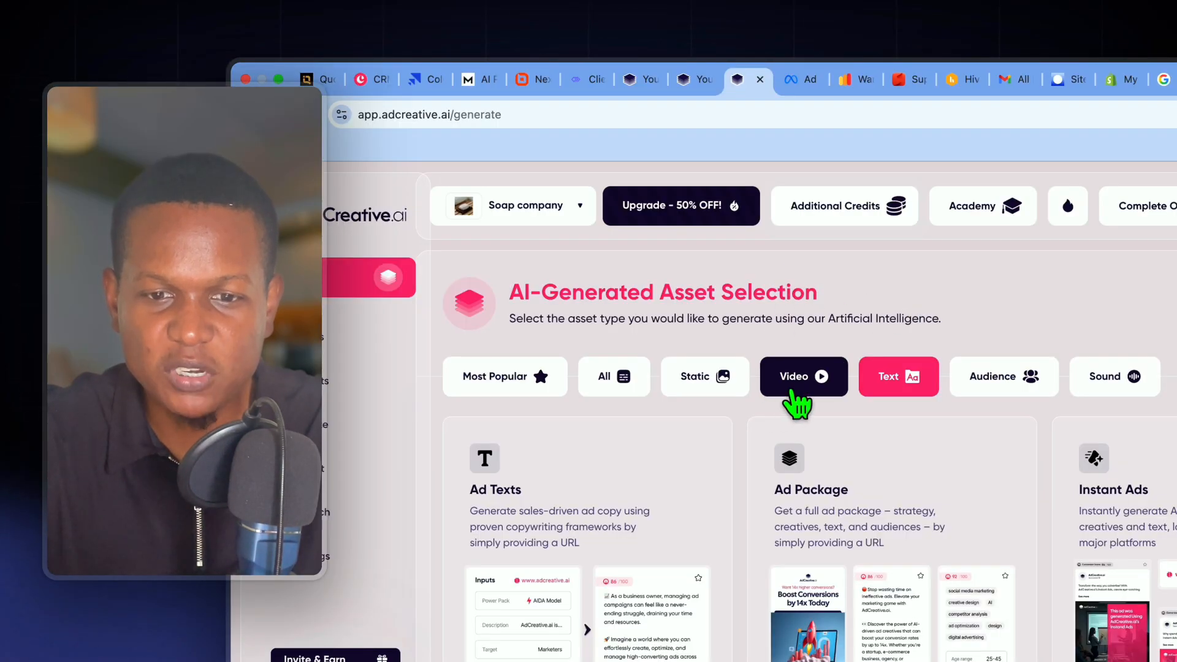
- Open the UGC Style Videos generator from the Video asset category
left_click(792, 393)
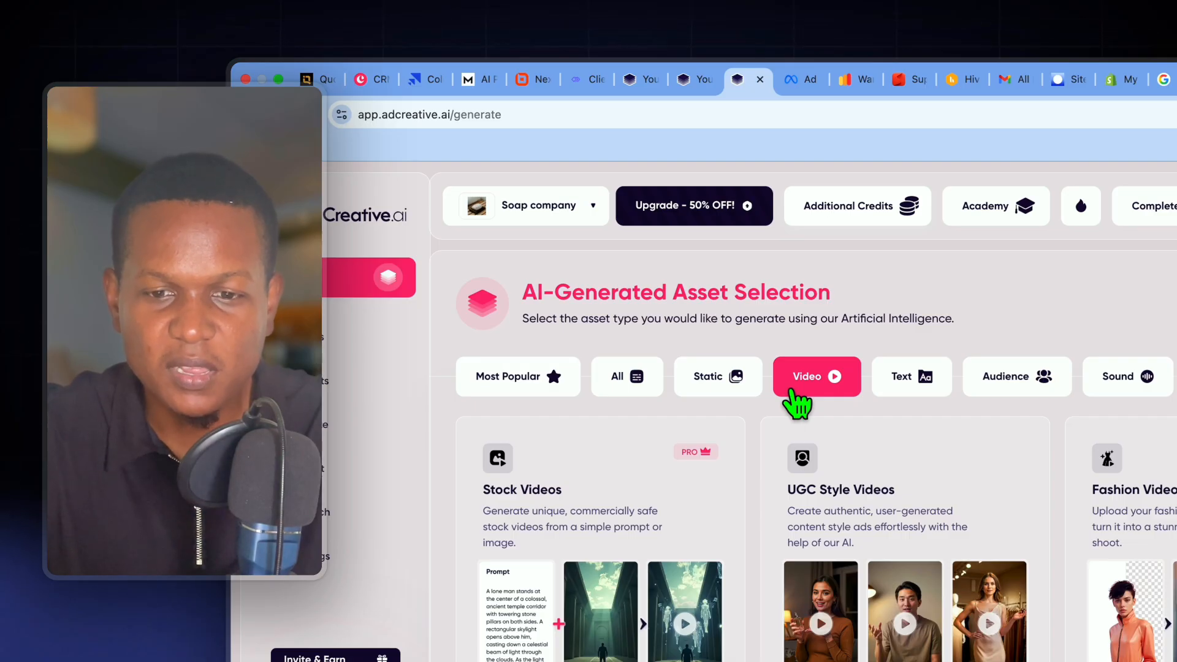
scroll(797, 405, "down", 2)
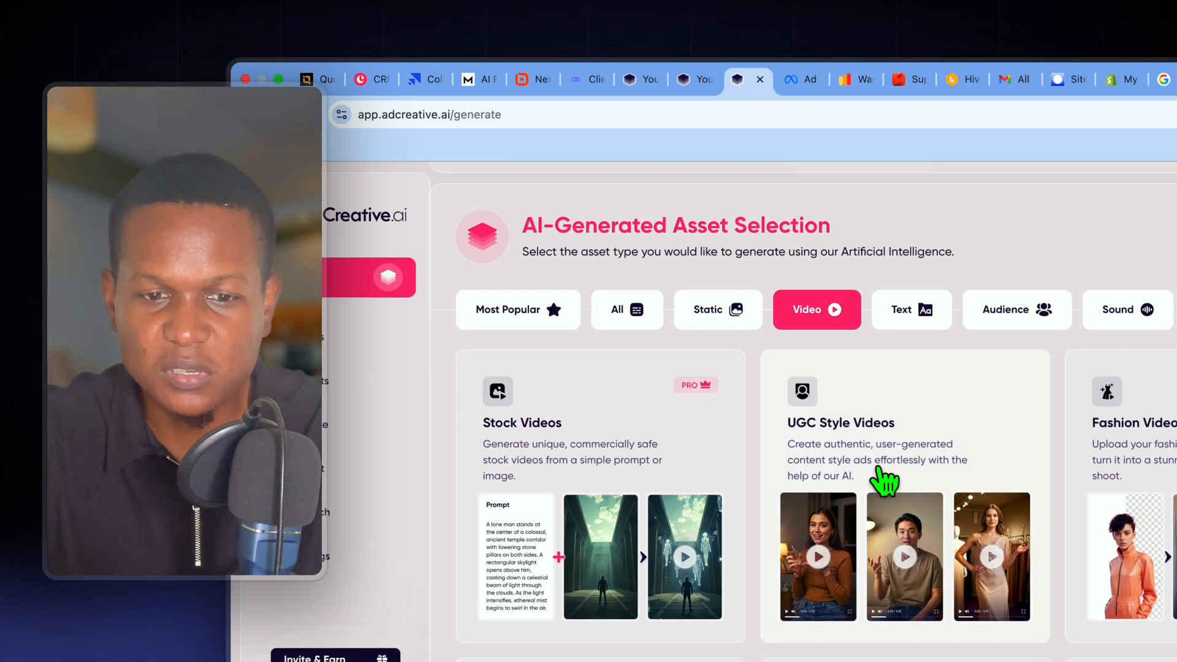
scroll(884, 481, "down", 3)
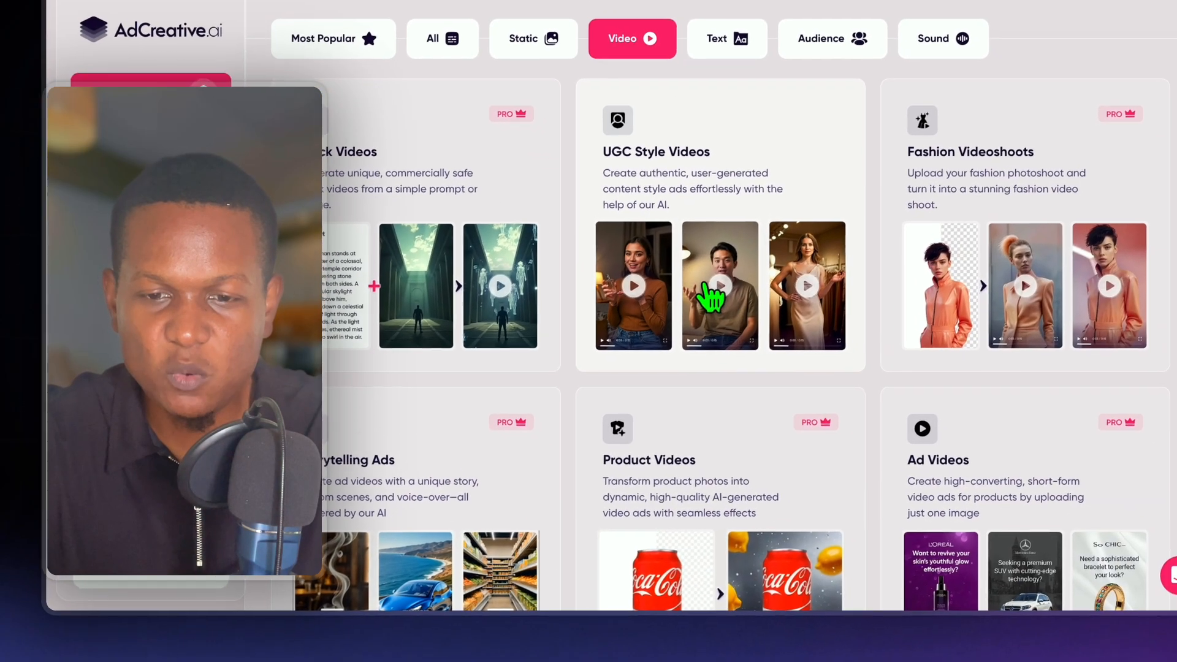
left_click(885, 564)
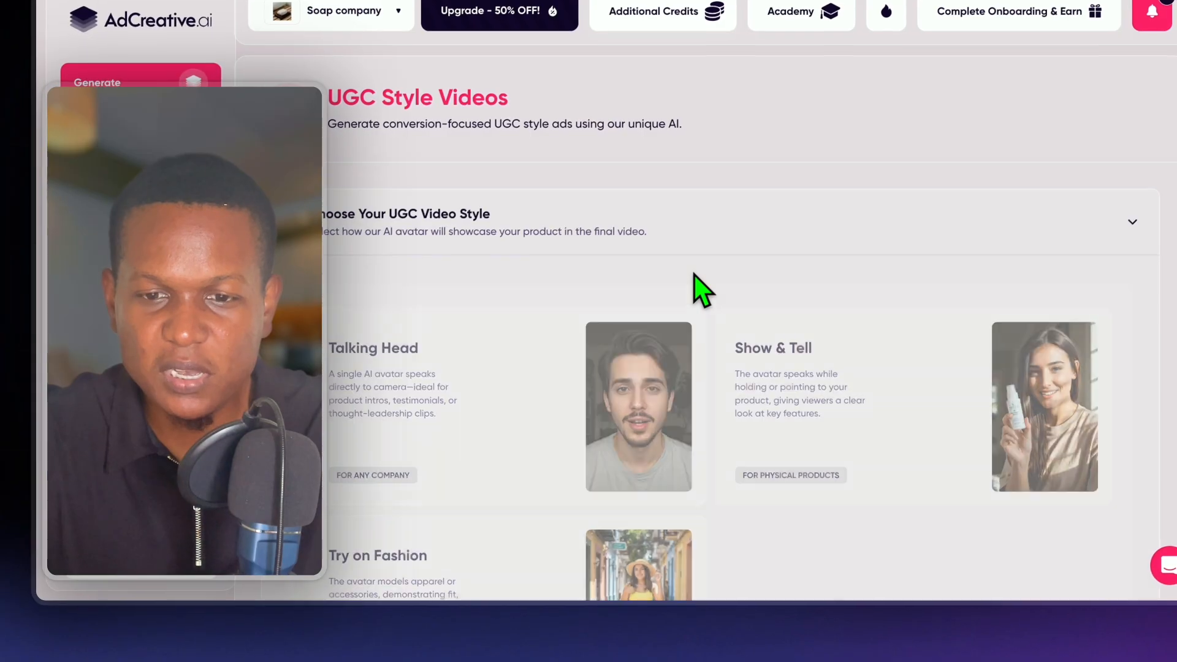
- Choose the Show & Tell style for the UGC video and continue to the avatar selection
scroll(702, 288, "down", 5)
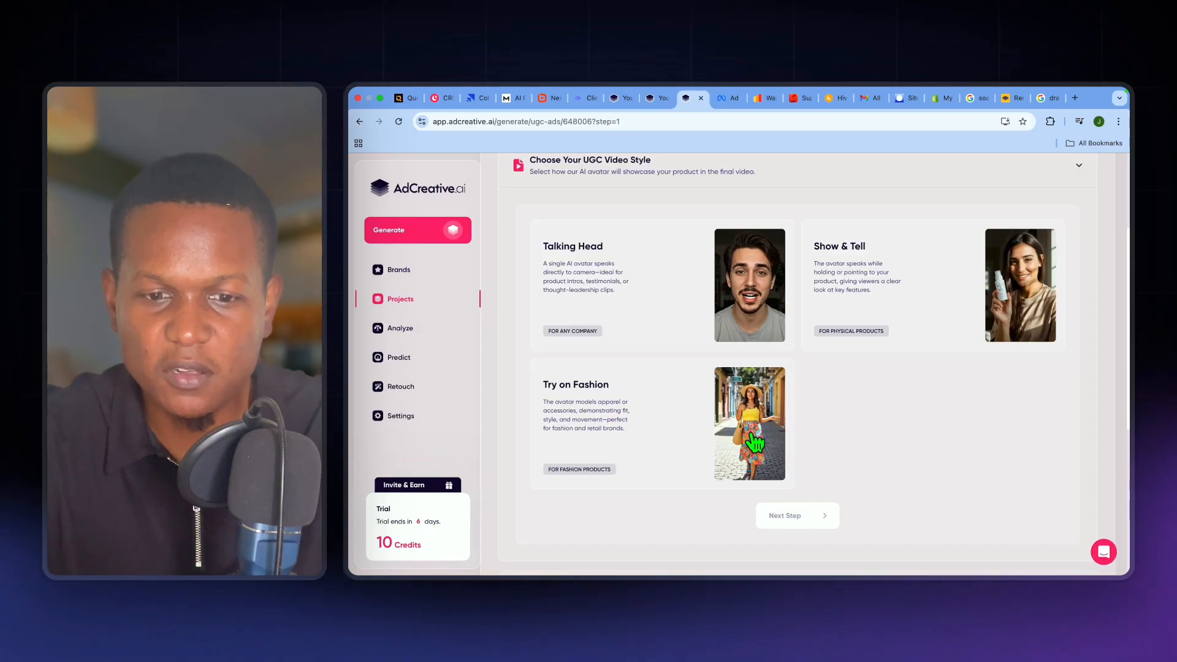
scroll(874, 319, "down", 1)
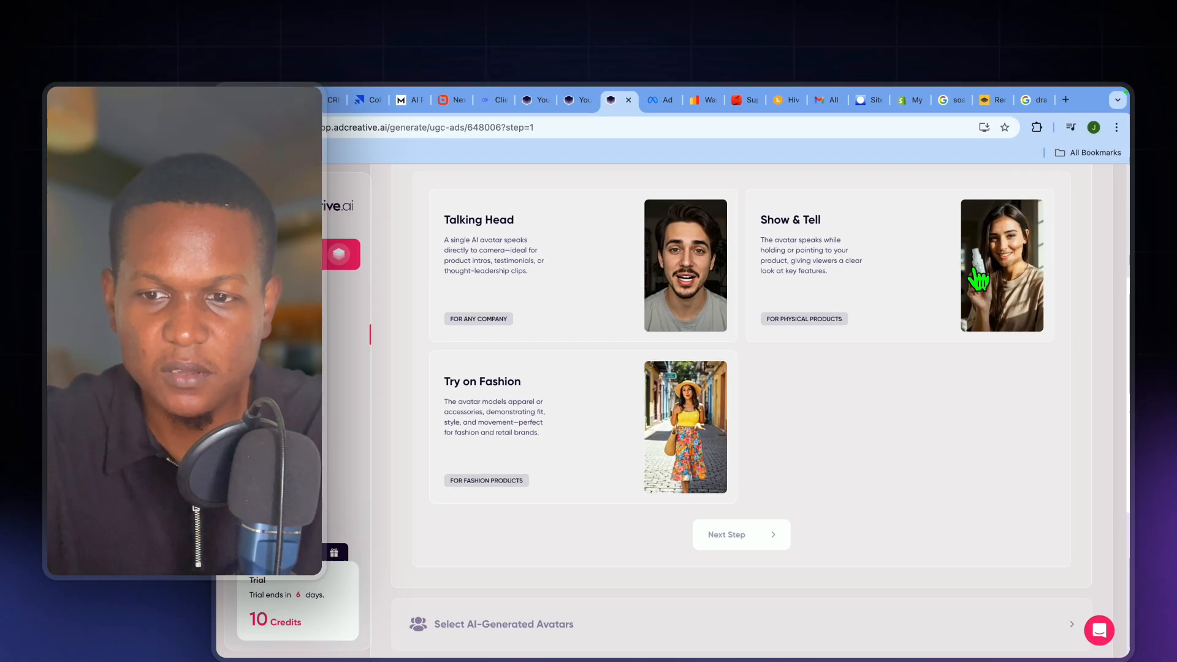
left_click(1017, 245)
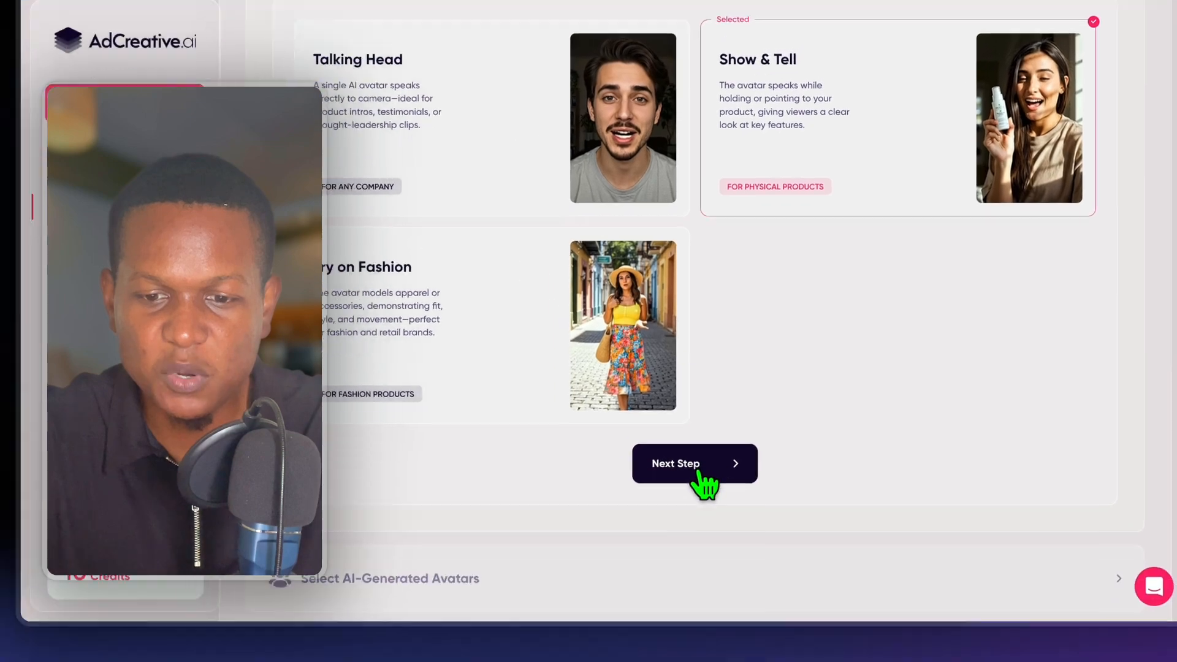
left_click(644, 653)
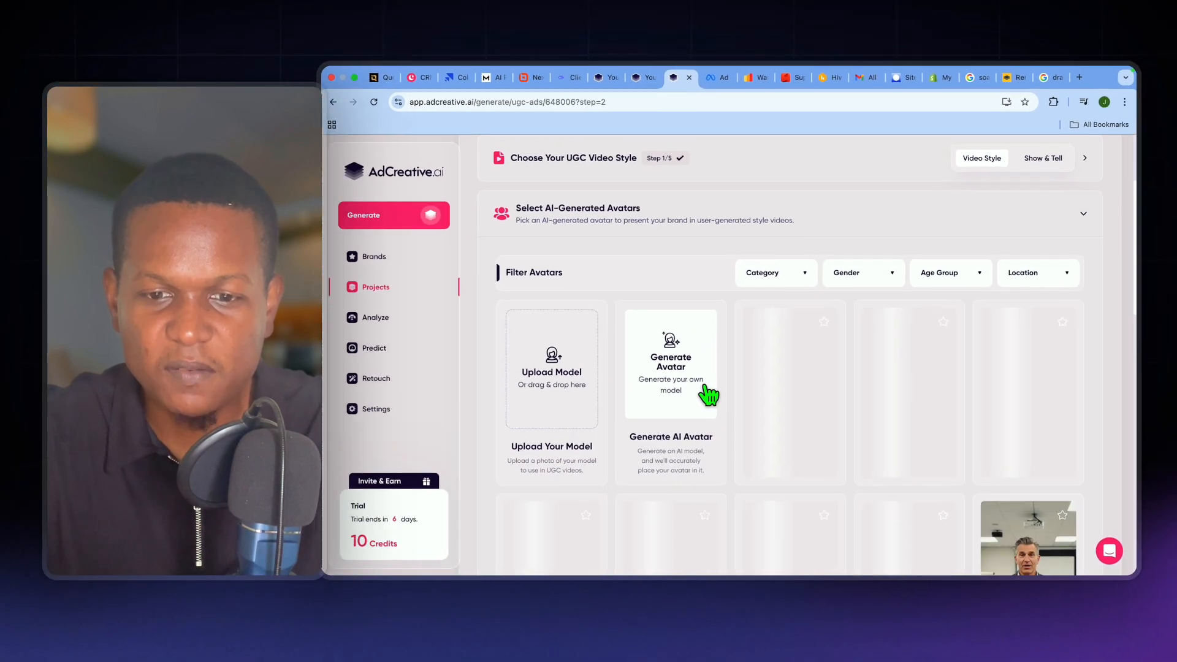
- Select the avatar of the woman in a black top holding a bottle in a bathroom and proceed to the visuals preview
scroll(706, 392, "down", 2)
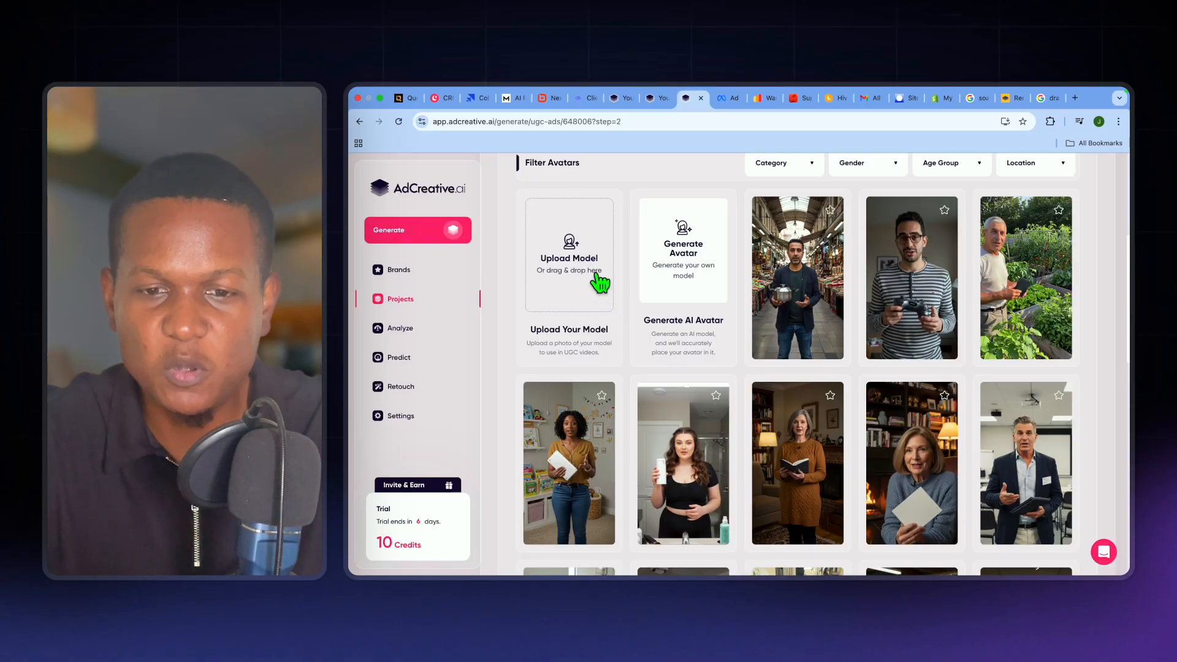
scroll(754, 315, "down", 3)
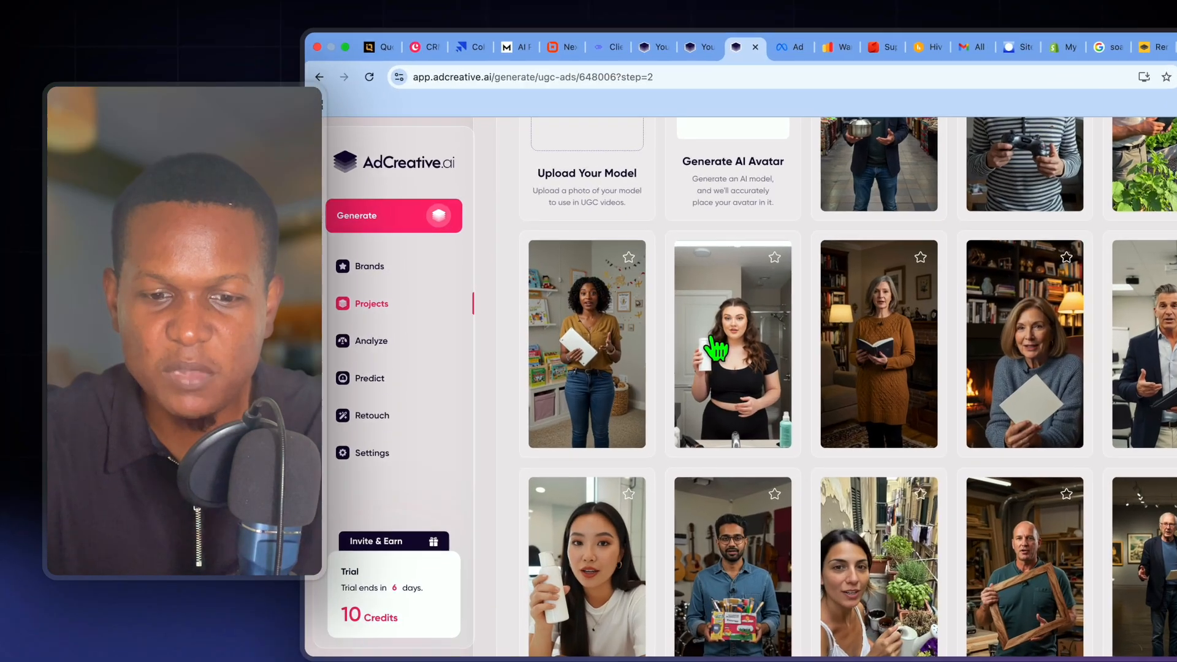
left_click(667, 331)
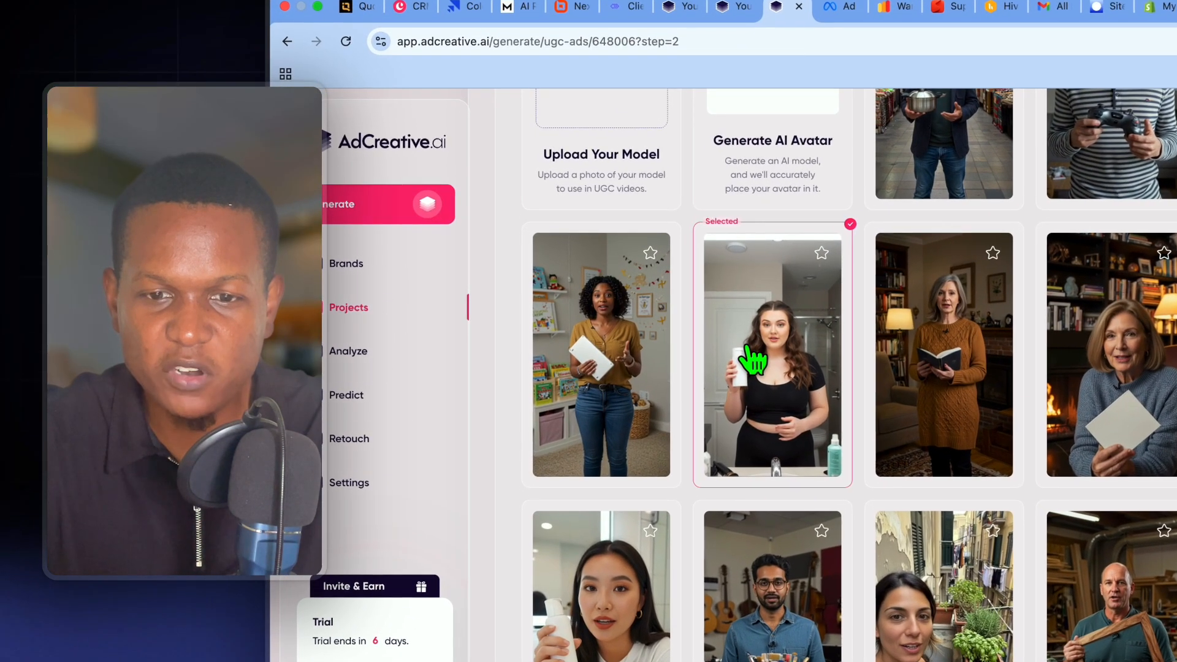
scroll(661, 329, "down", 6)
scroll(748, 353, "down", 3)
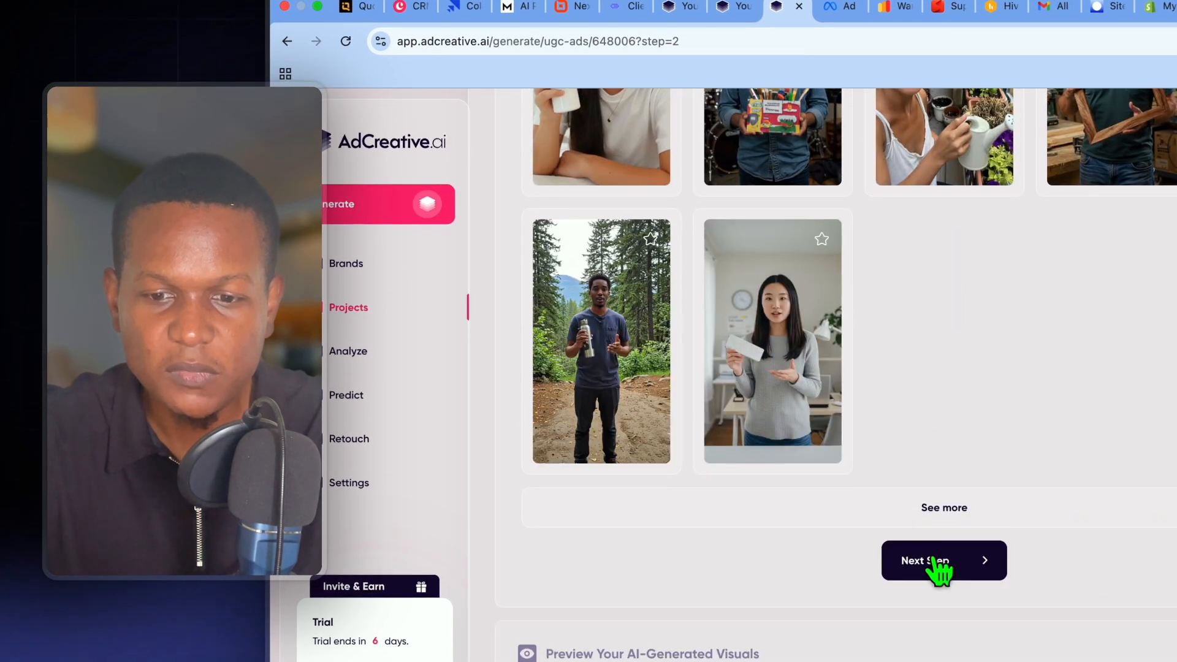
left_click(933, 559)
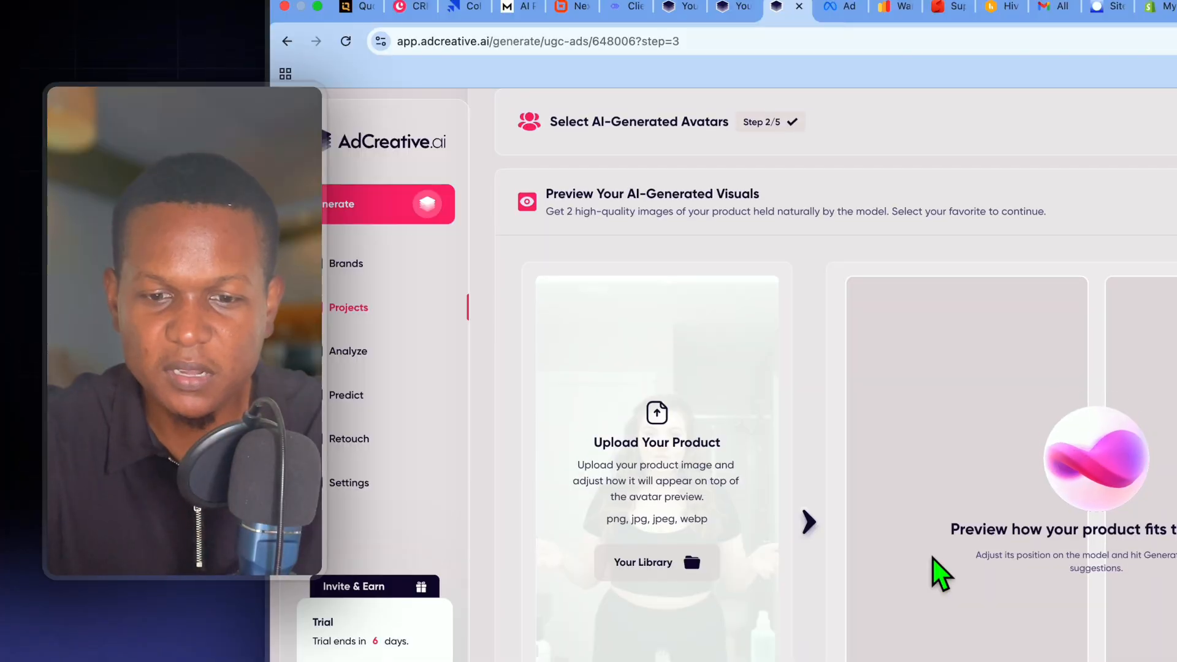
- Upload the soap bar image "p0522-sunlig...g-preview.png" from Downloads as the product to show on the avatar
scroll(875, 452, "down", 3)
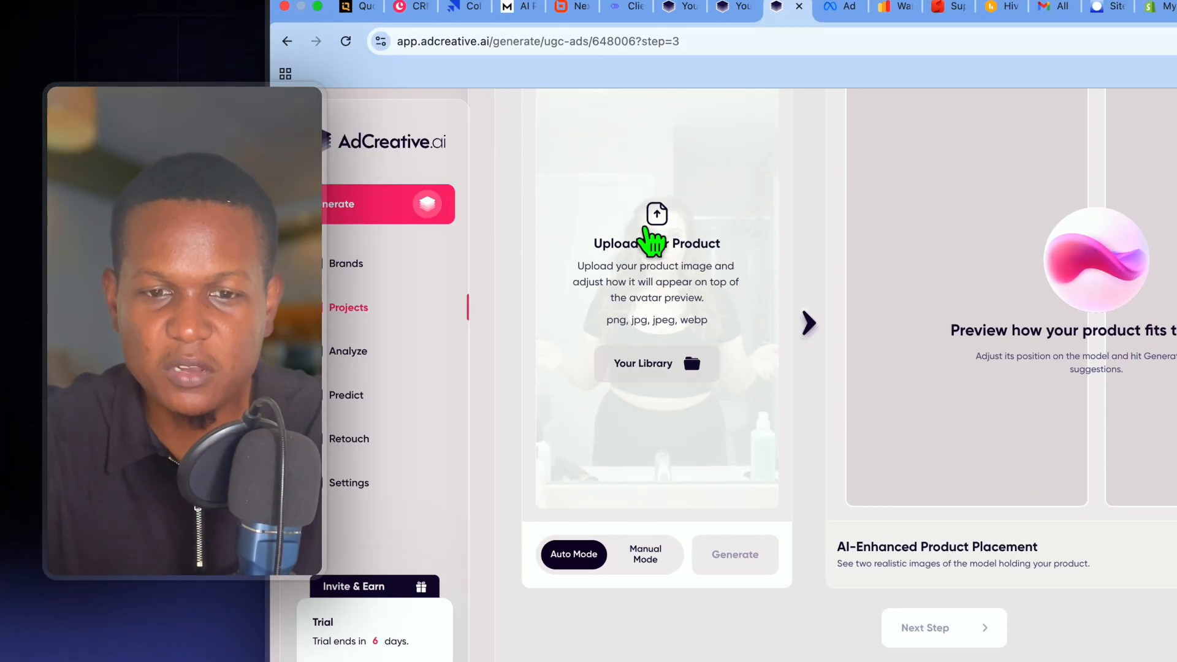
left_click(652, 242)
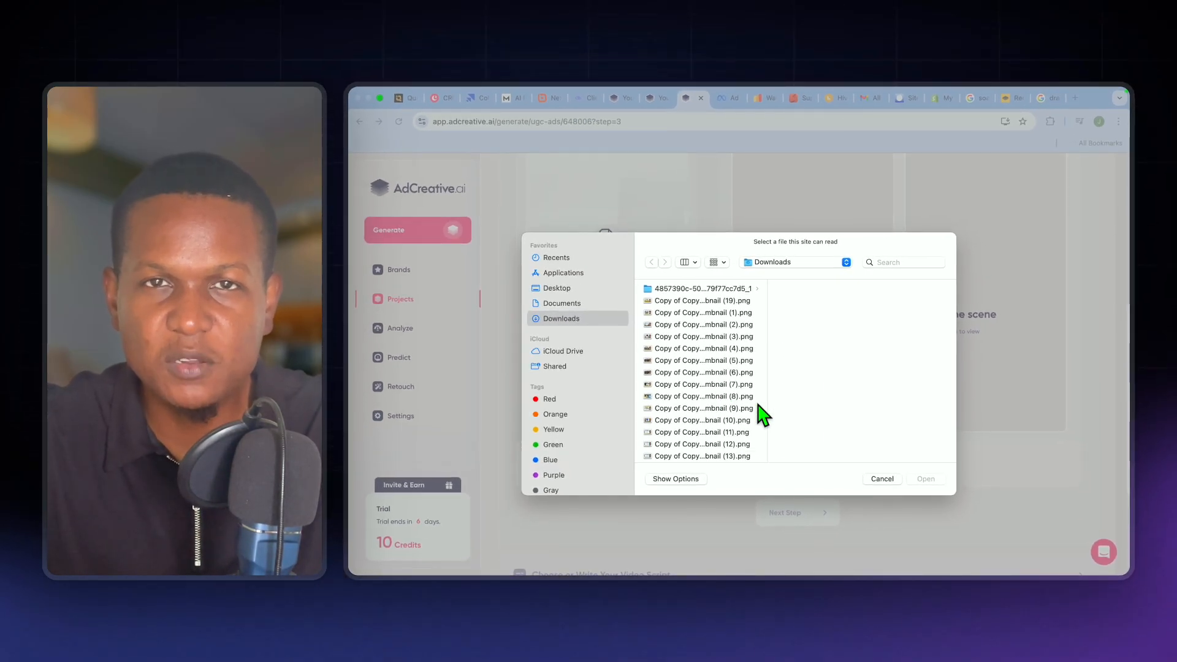
scroll(760, 412, "down", 3)
scroll(729, 417, "down", 3)
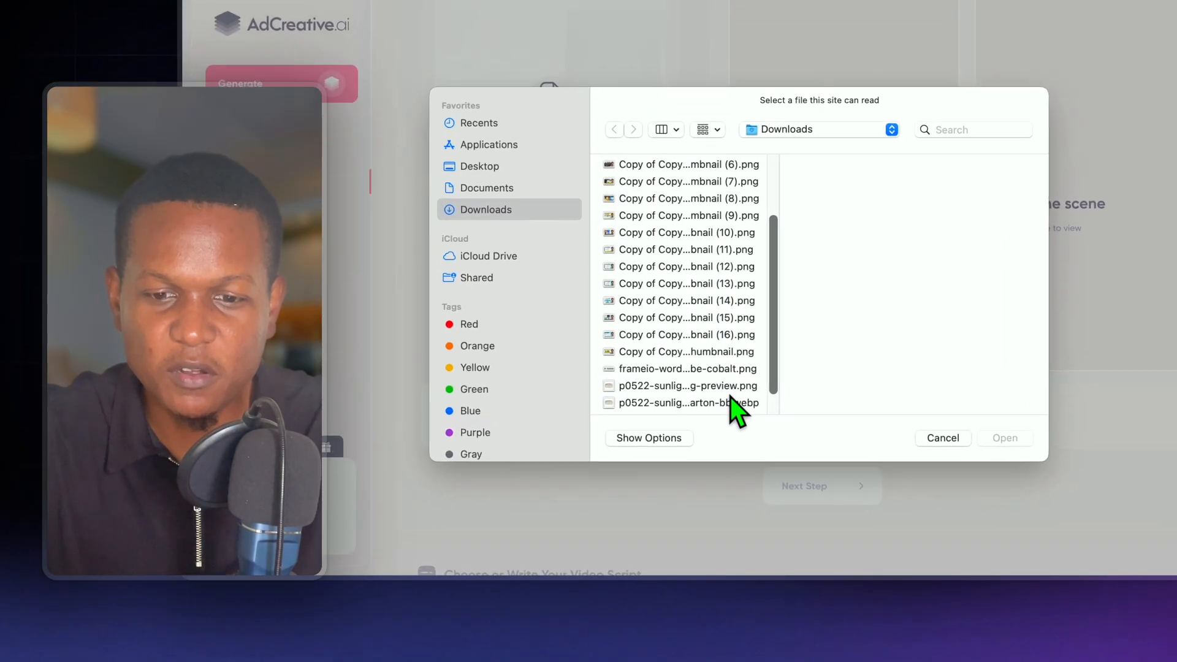
left_click(731, 441)
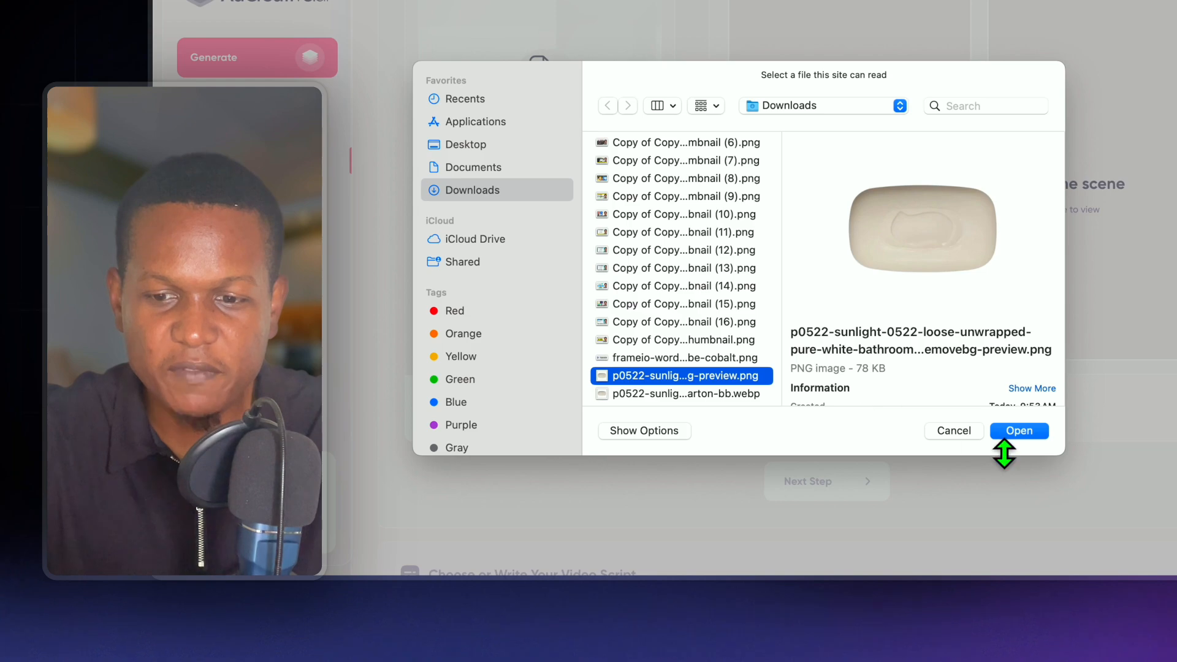
left_click(1017, 431)
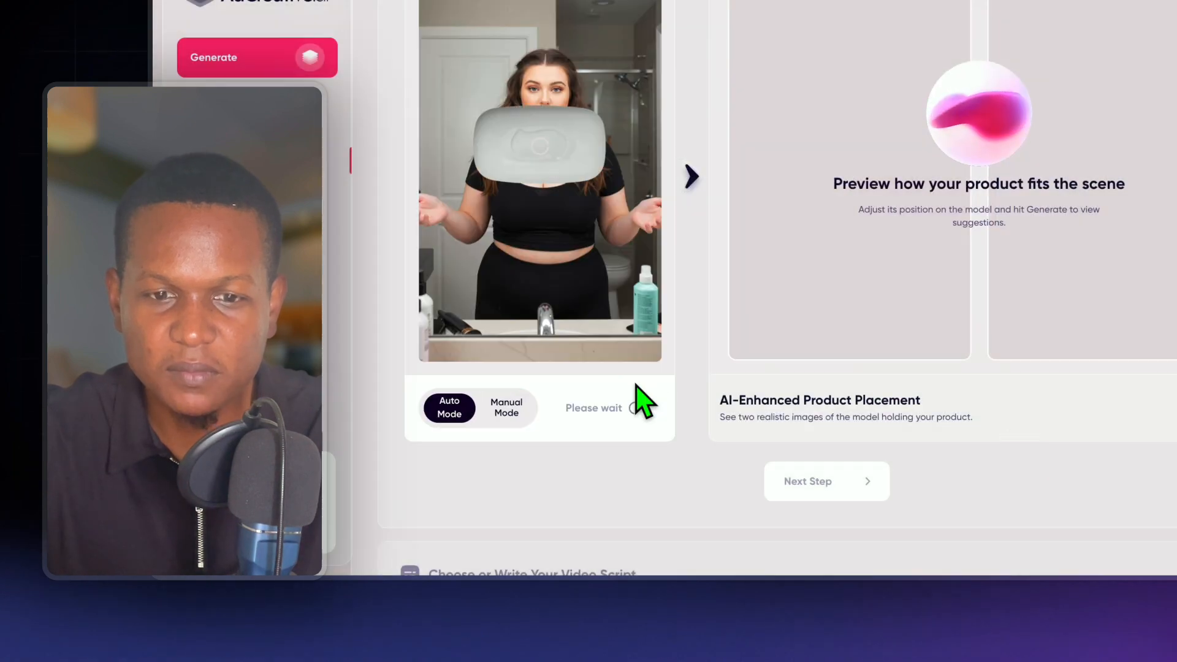
- Use Manual Mode to shrink the soap bar, place it over the avatar's raised hand beside the bottle, and generate the product visuals
left_click(529, 416)
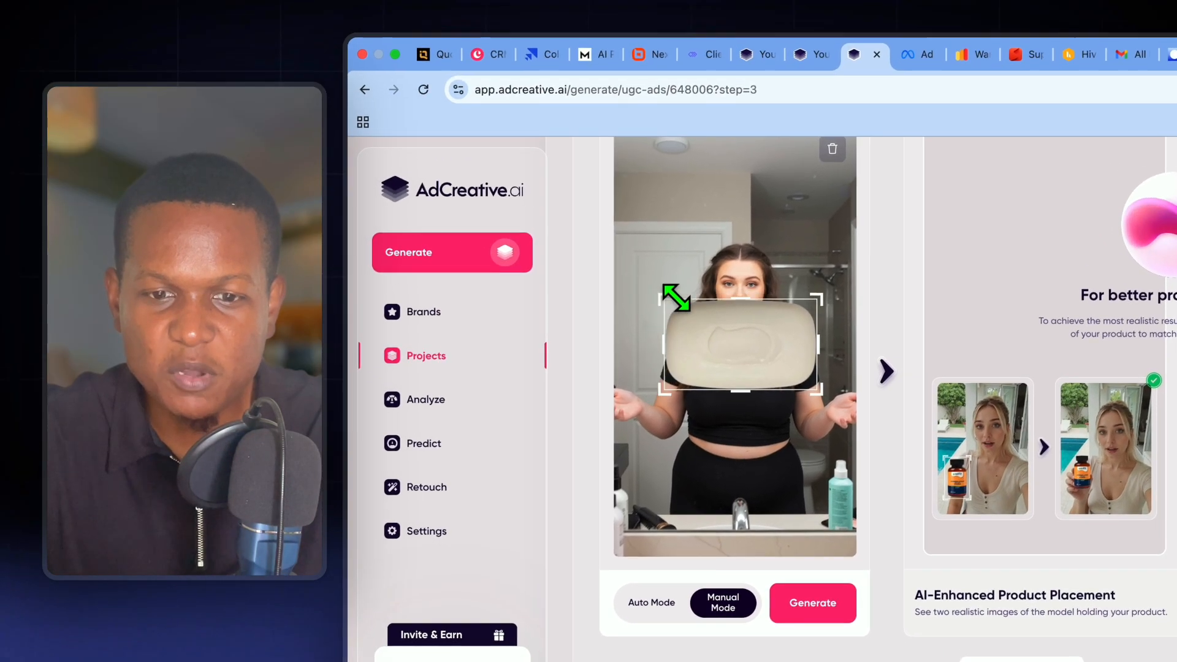
left_click_drag(676, 299, 782, 353)
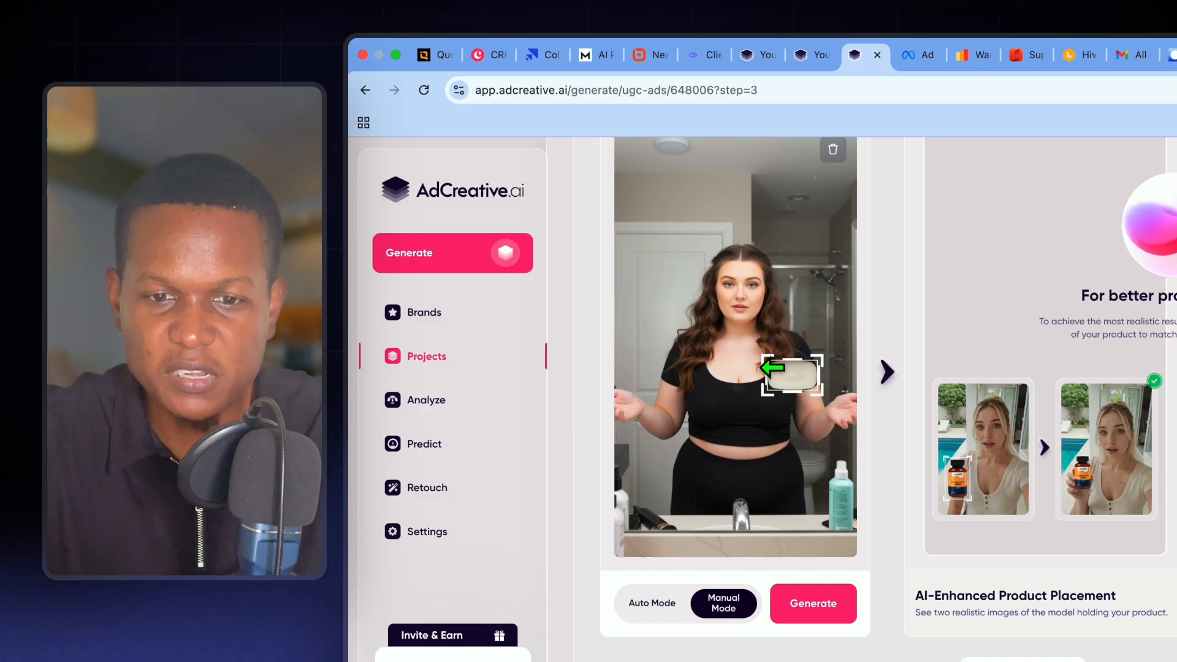
left_click_drag(784, 374, 832, 410)
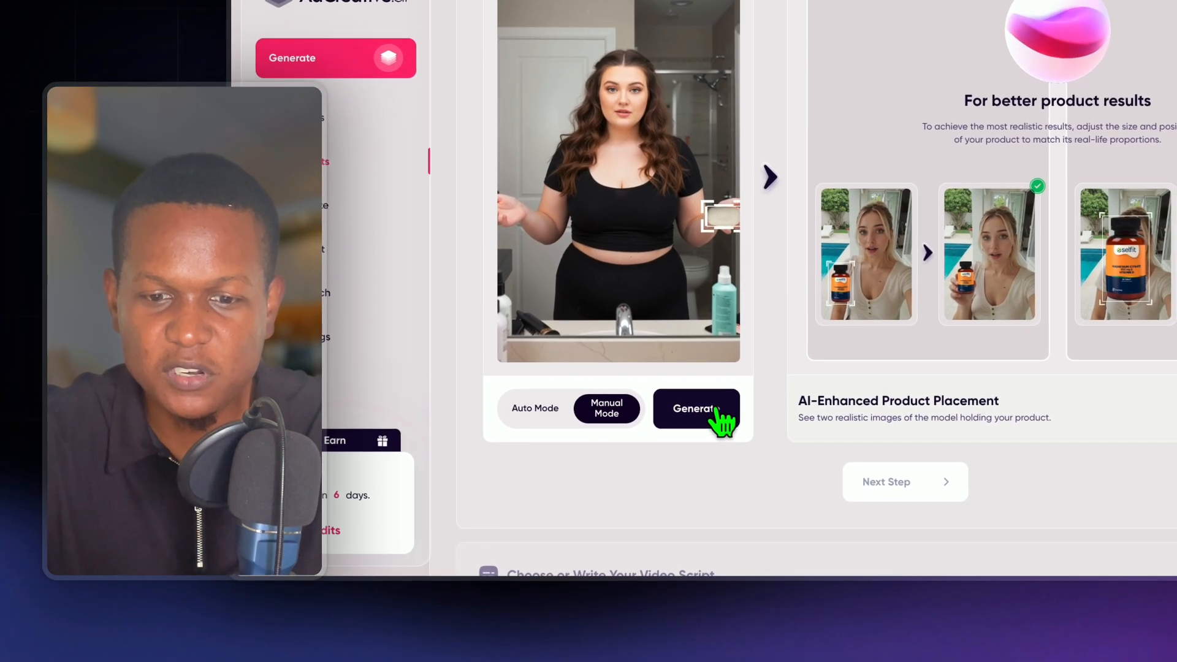
left_click(827, 603)
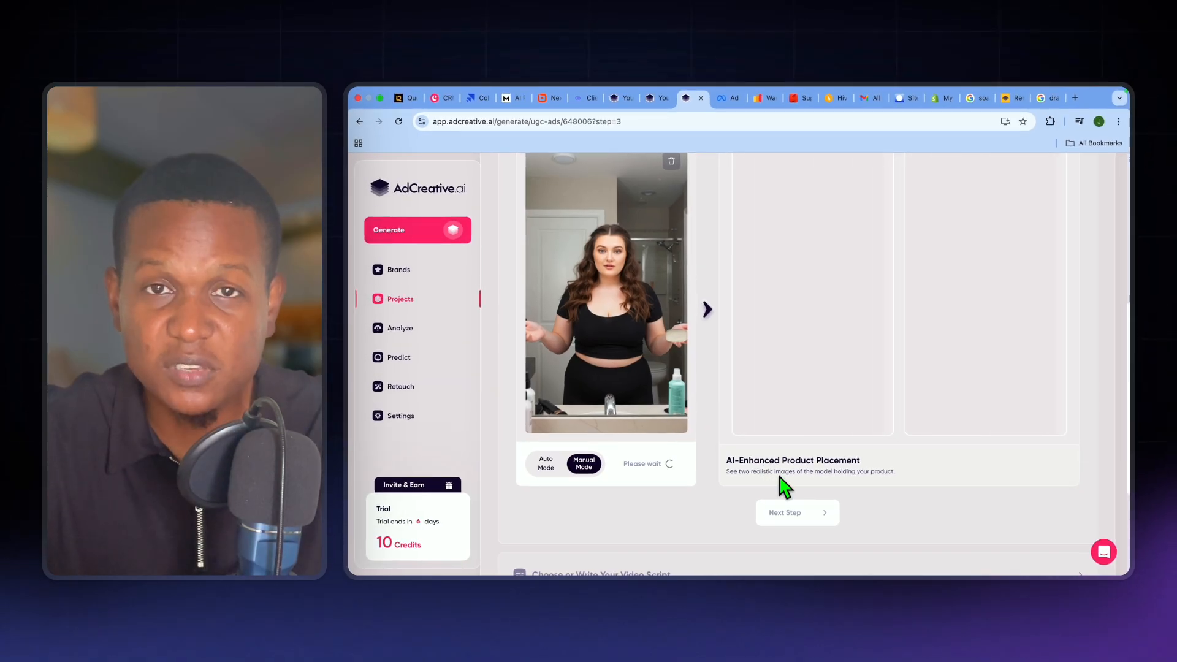
- Keep the selected visual of the avatar holding the soap and choose Custom Script for the video script
scroll(785, 487, "down", 3)
scroll(784, 488, "down", 1)
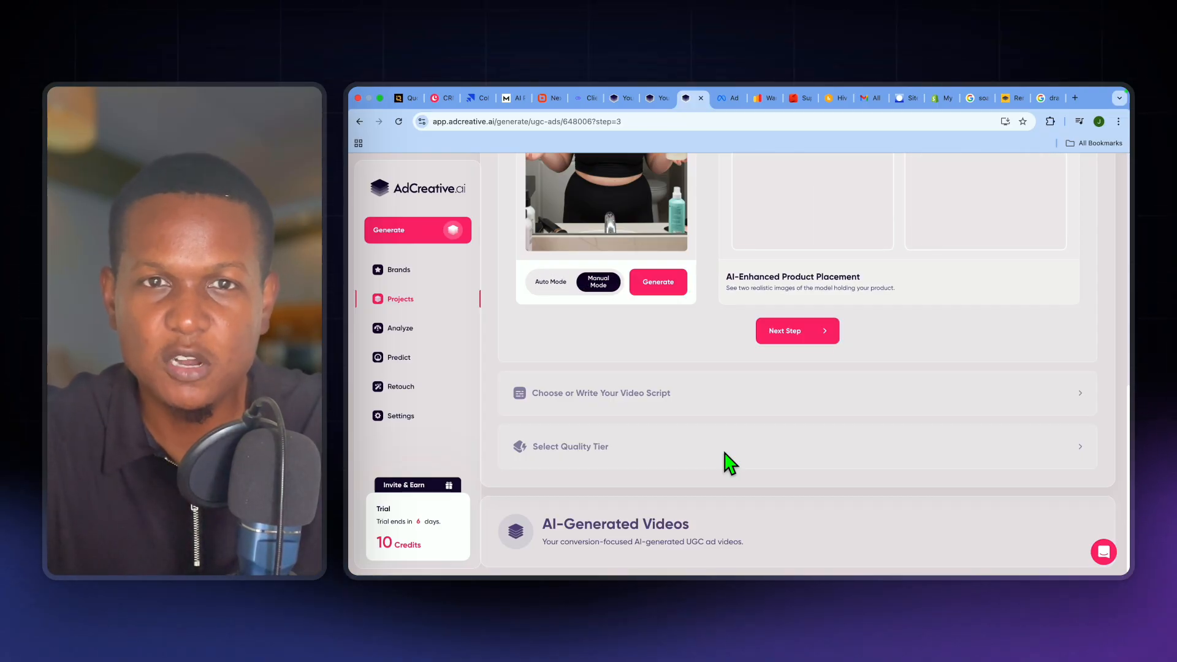
scroll(730, 463, "up", 3)
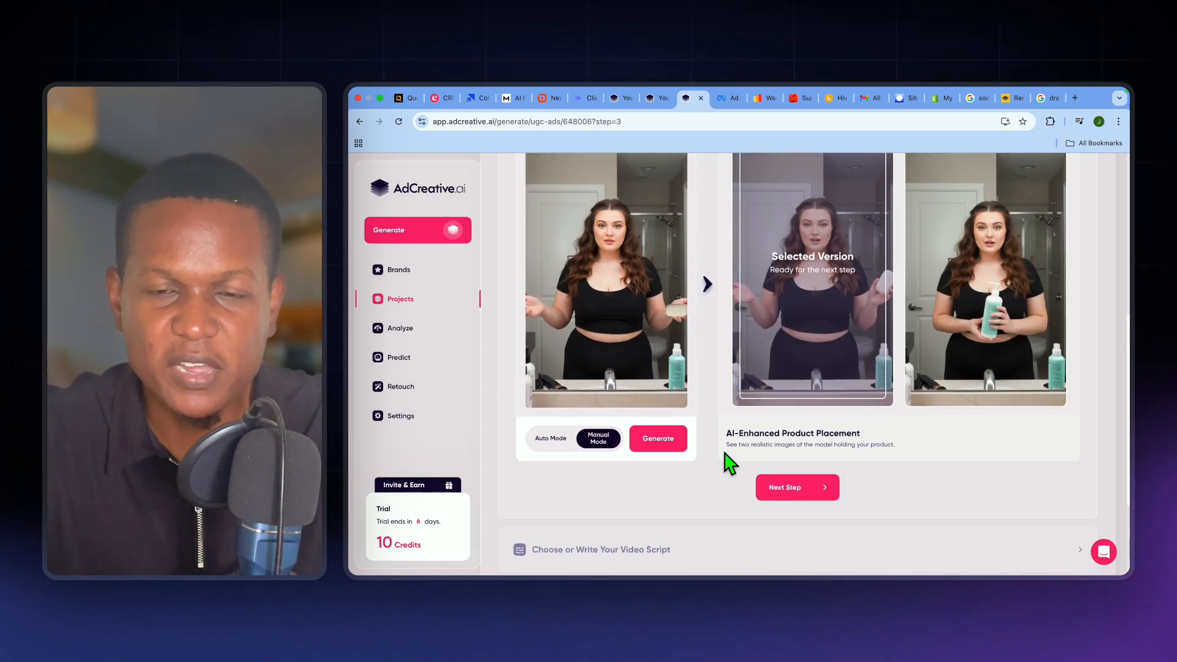
scroll(729, 462, "up", 1)
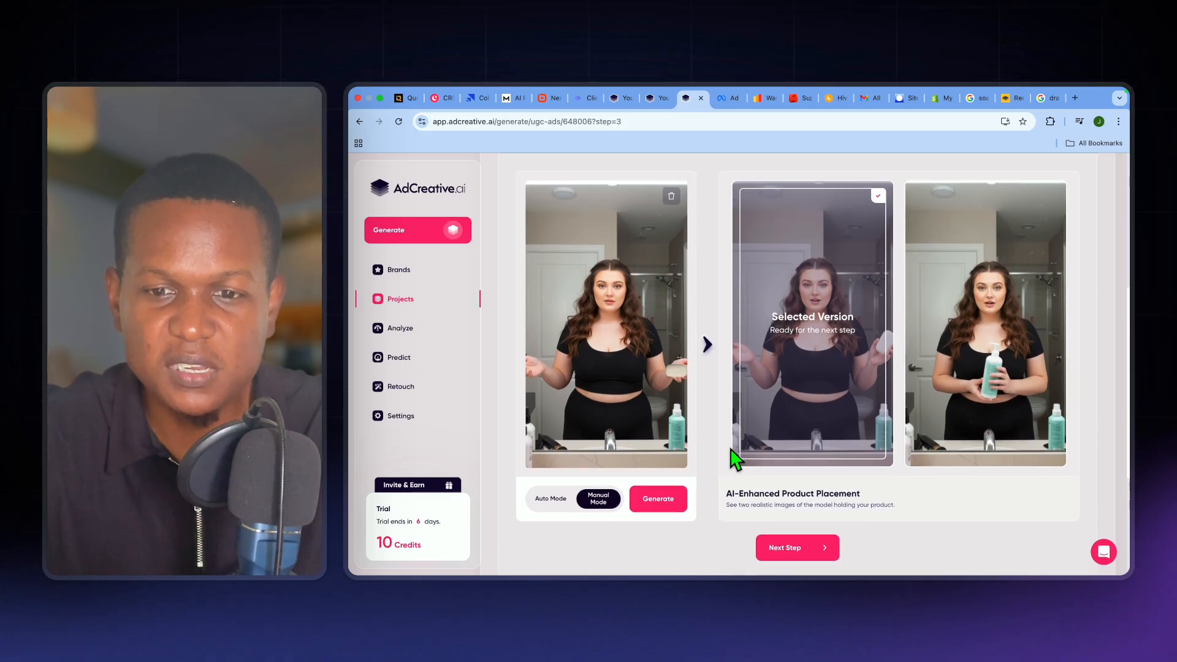
scroll(791, 401, "down", 3)
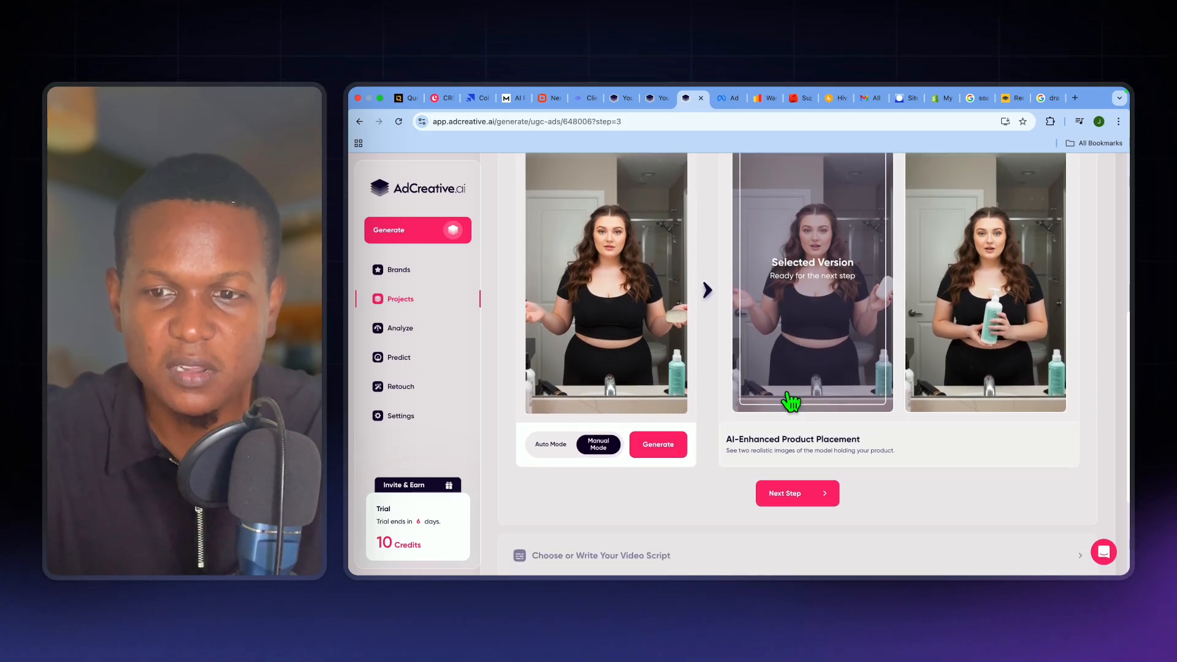
scroll(793, 398, "up", 2)
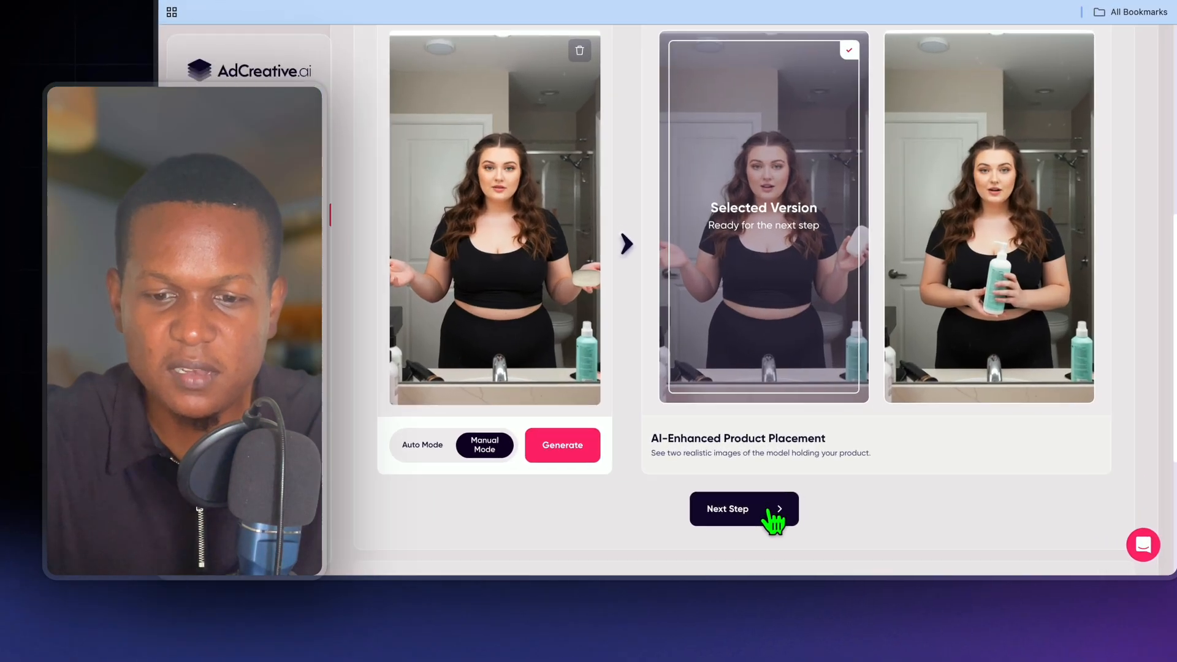
left_click(791, 524)
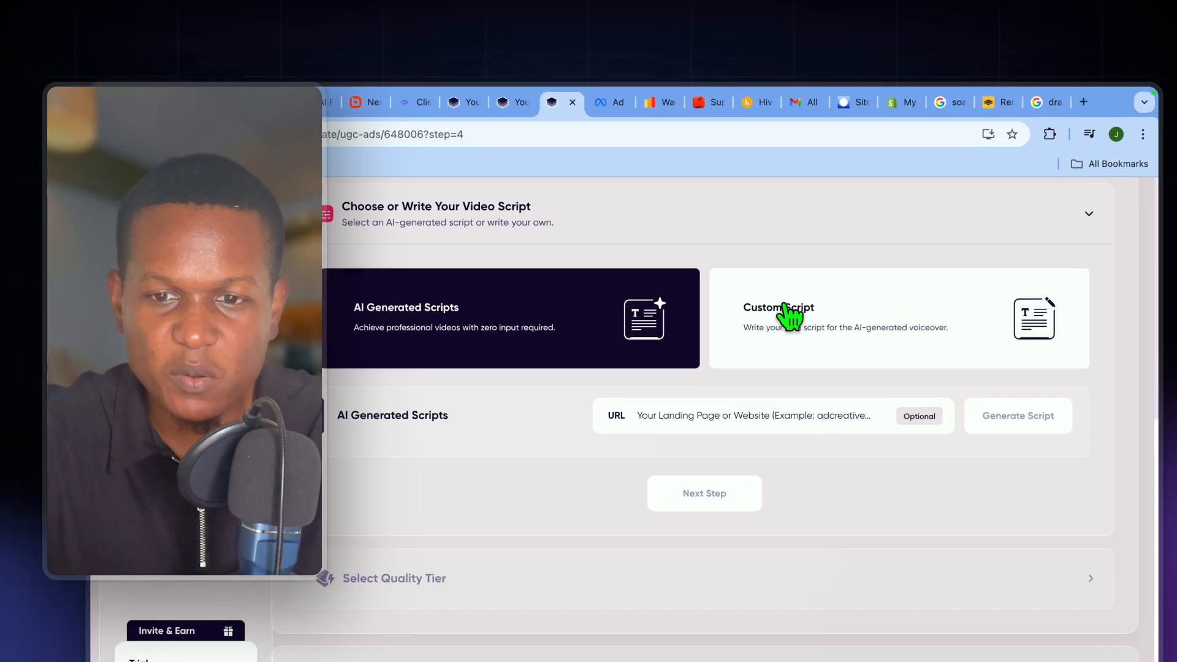
left_click(881, 263)
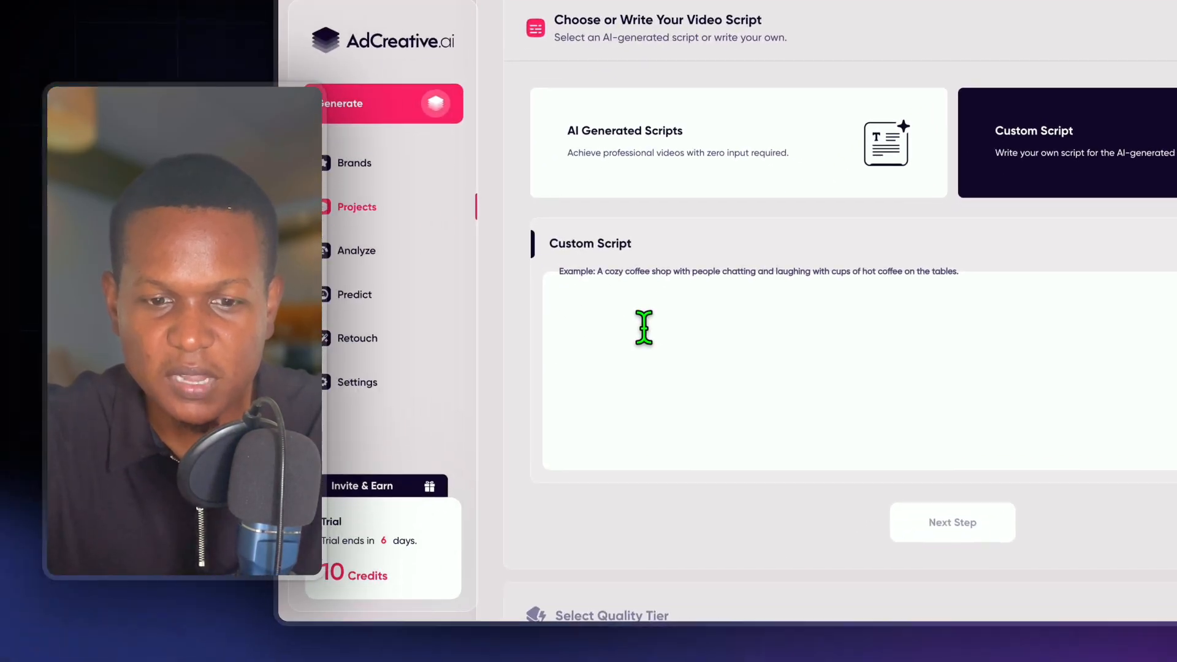
- Enter the script "since I've been using this soap my eczema has dramatically improved, I can't believe the different its made in a week." and continue
type("since I've been using this soap my eczema has dramatically improved, I can't believe the different its made in a week.")
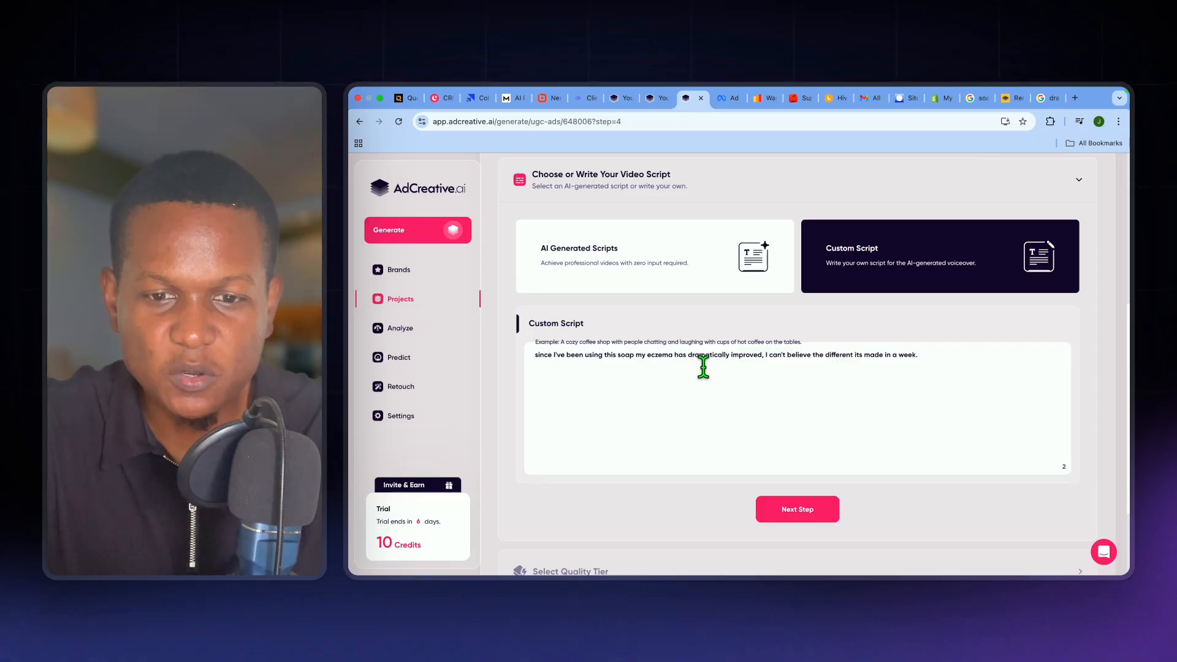
scroll(728, 369, "down", 2)
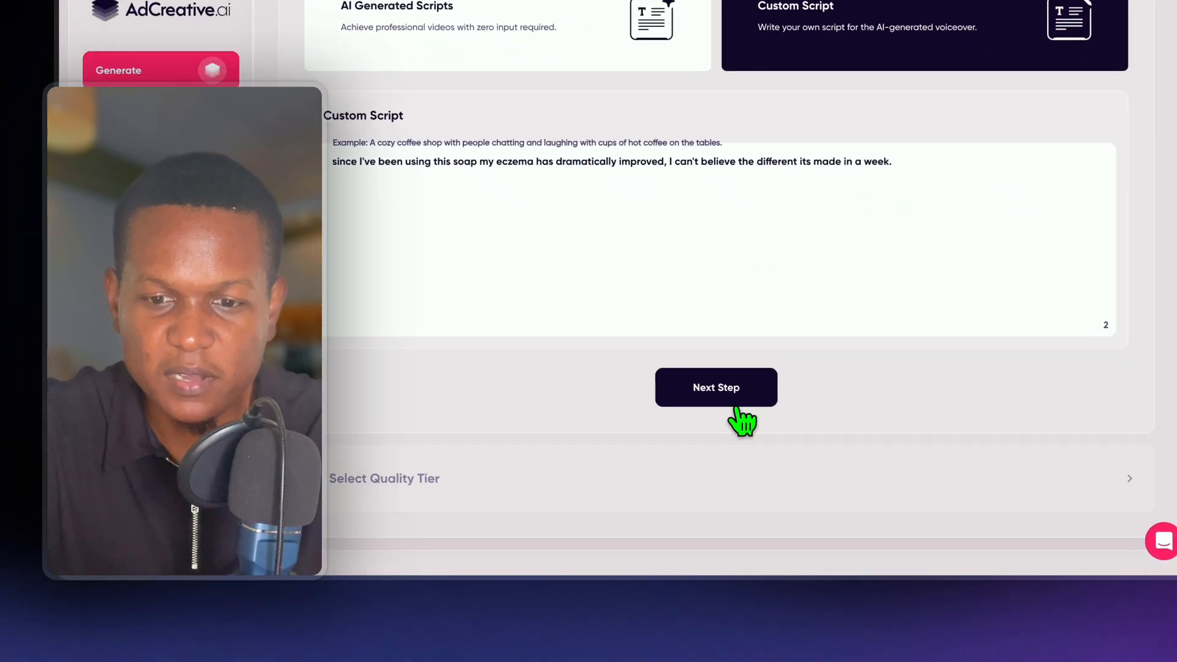
left_click(815, 442)
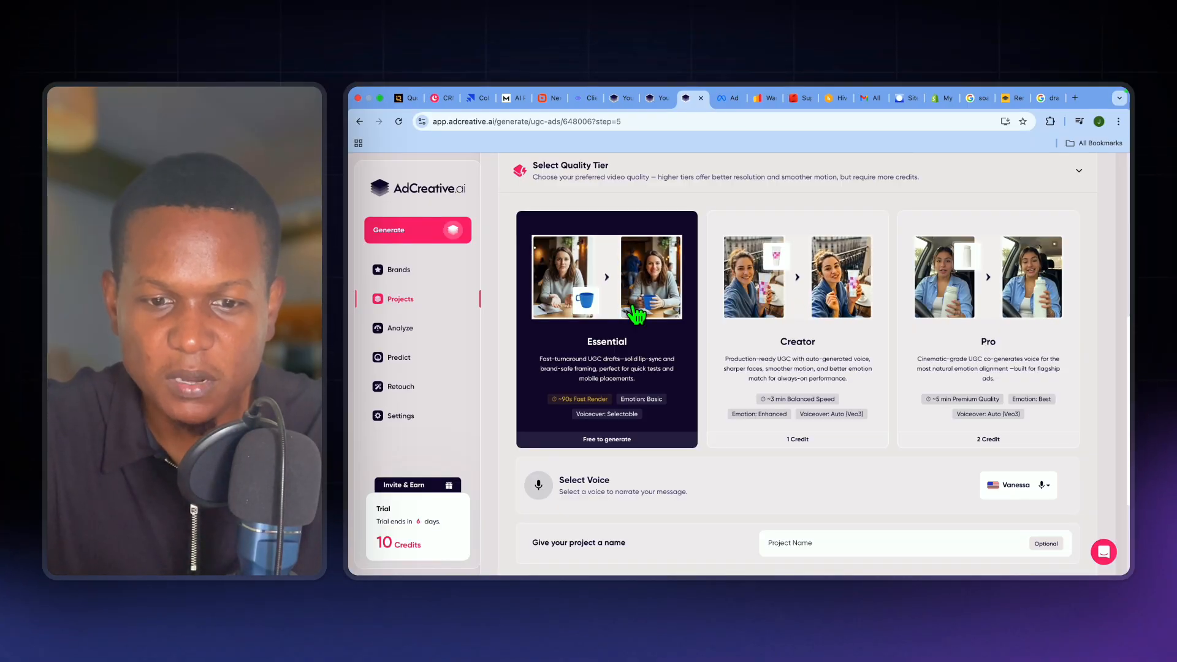
- Review the quality tiers and the available narration voices, keeping the Essential tier and the Vanessa voice
scroll(637, 319, "down", 1)
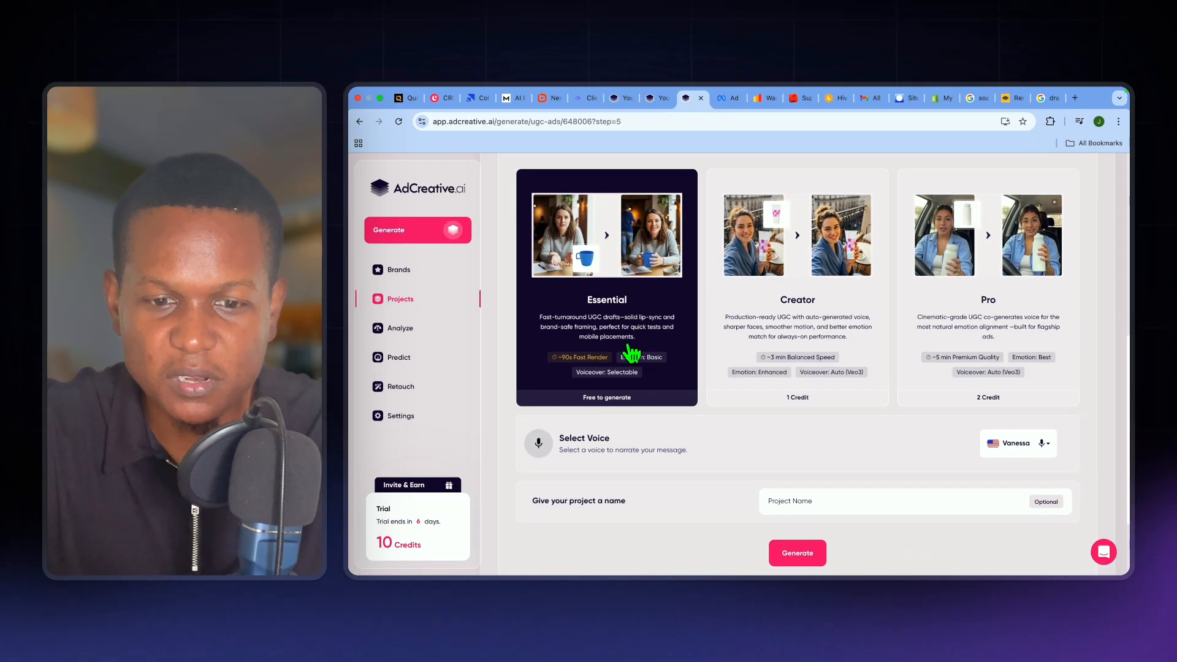
scroll(729, 457, "down", 3)
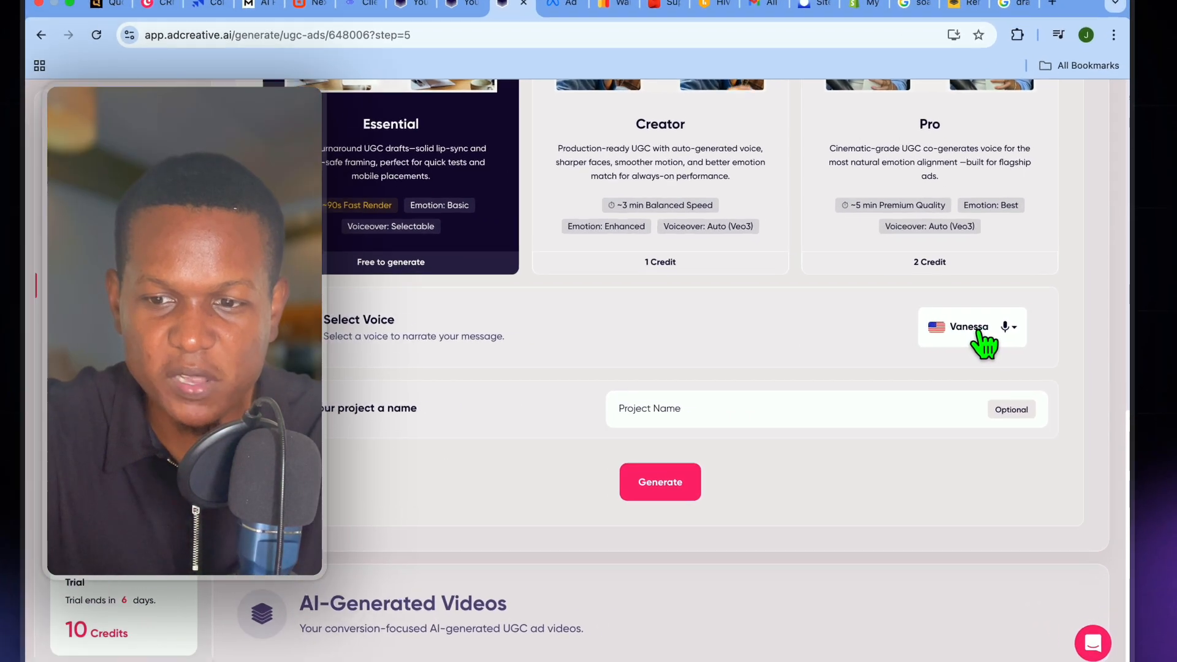
left_click(1032, 325)
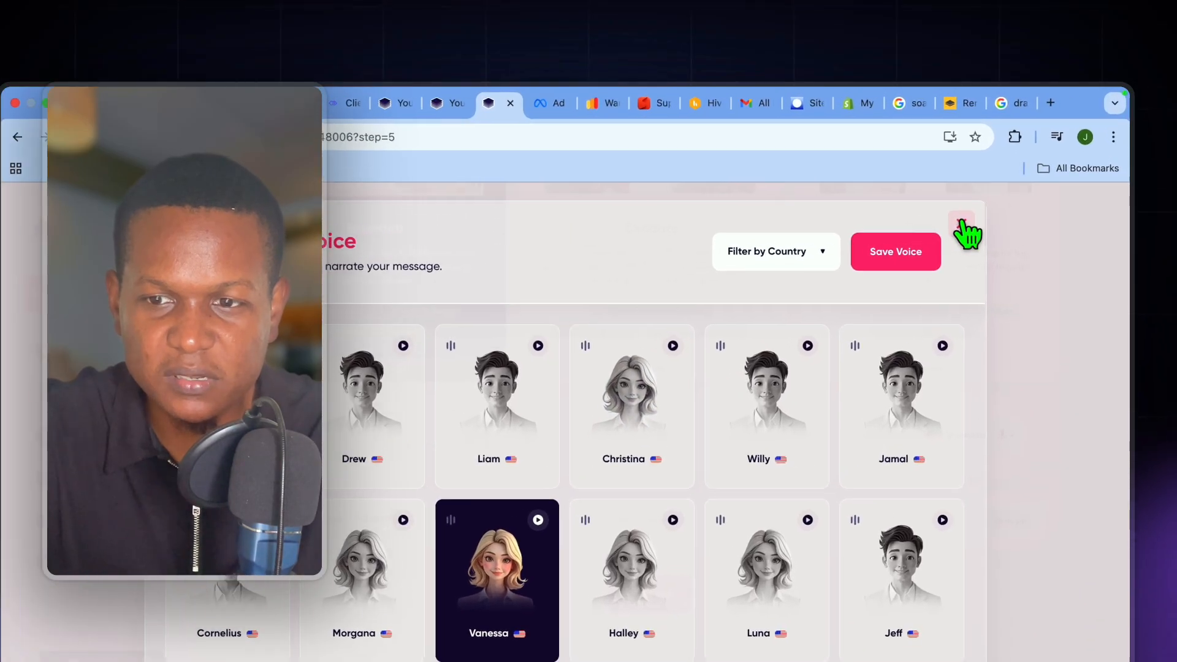
left_click(1013, 182)
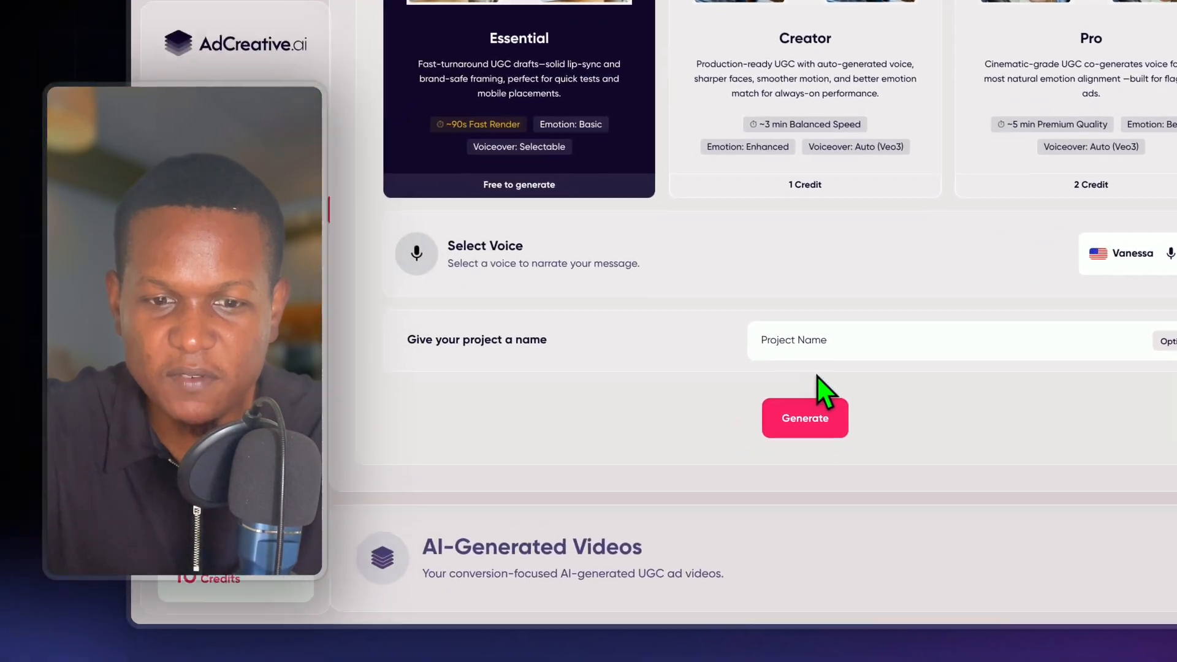
- Name the project "soap ad" and generate the UGC video
left_click(822, 341)
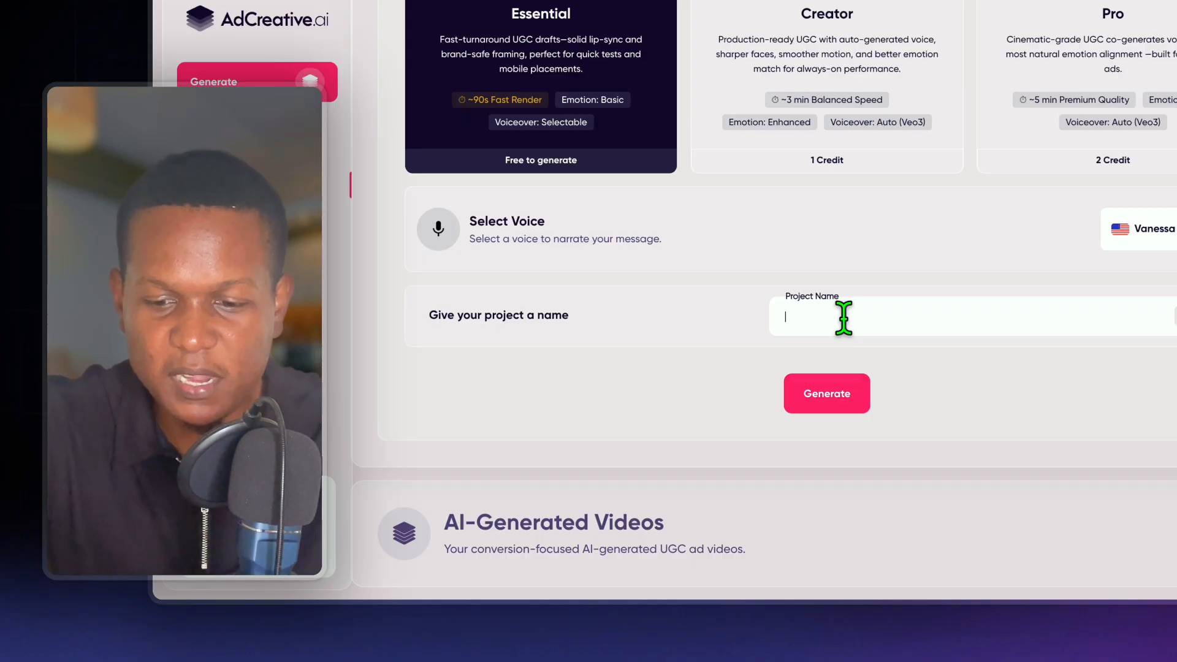
type("soap ad")
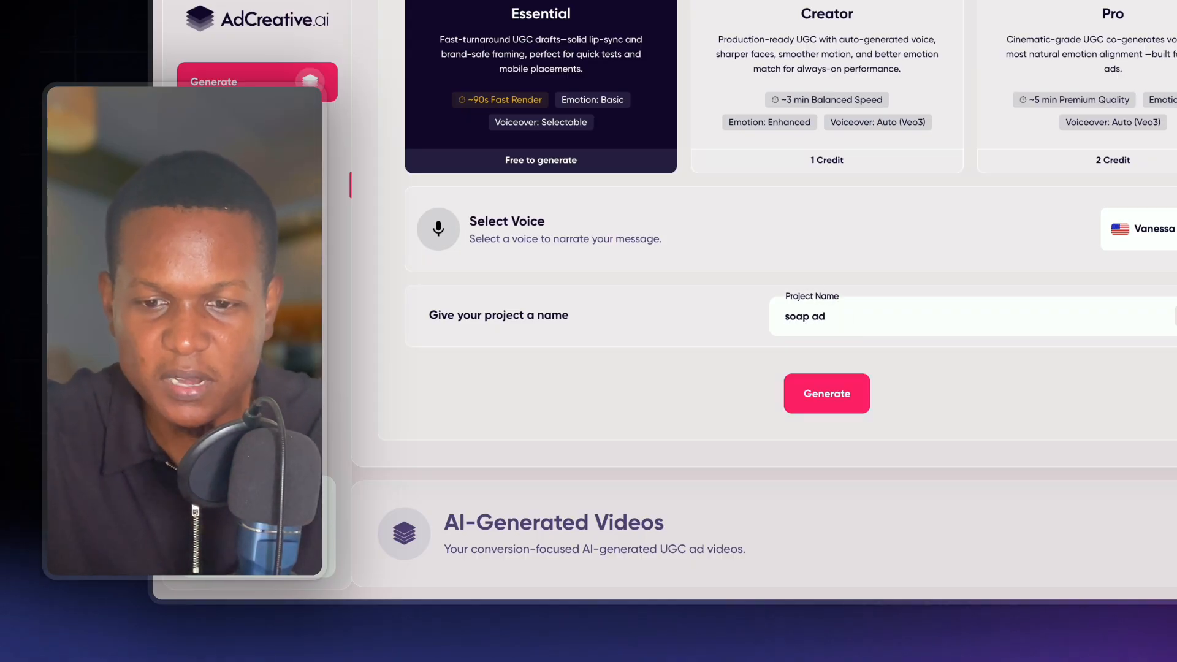
left_click(816, 399)
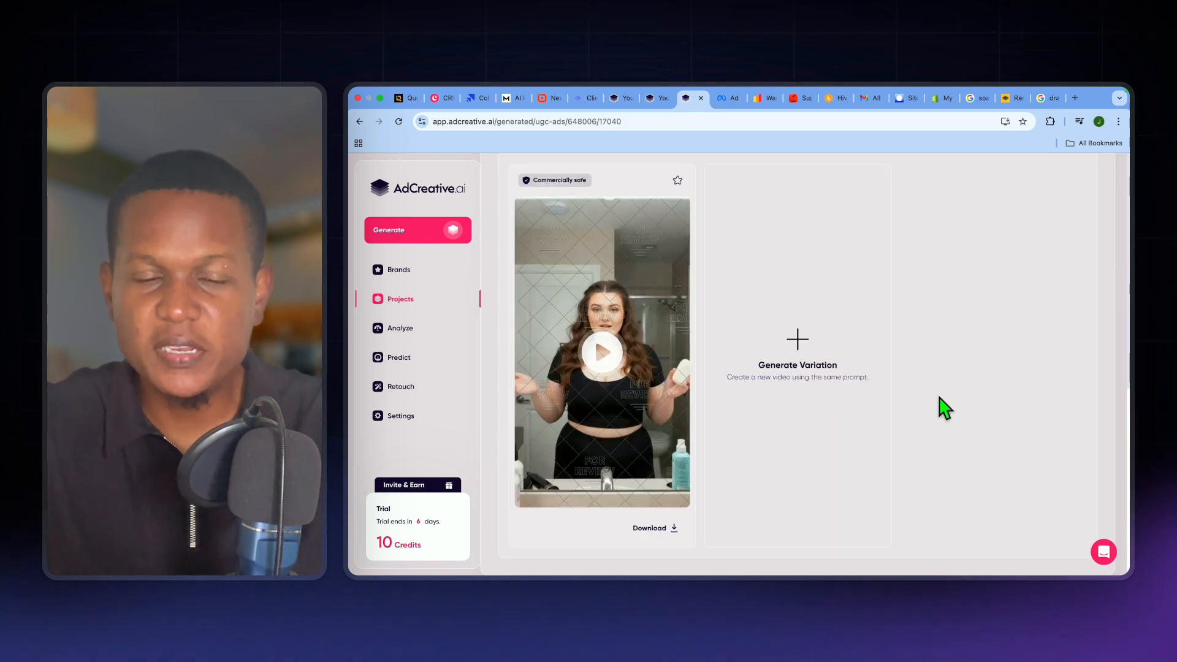
- Play the generated video of the avatar holding the soap and download it in 720p
left_click(601, 351)
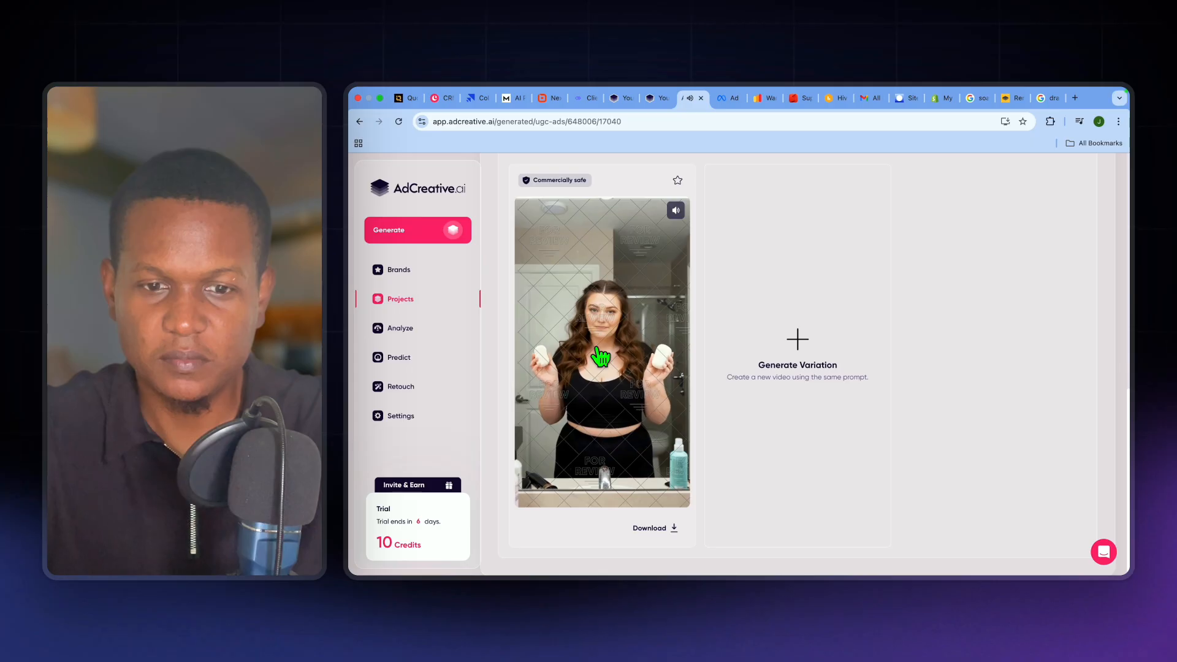
scroll(663, 363, "down", 1)
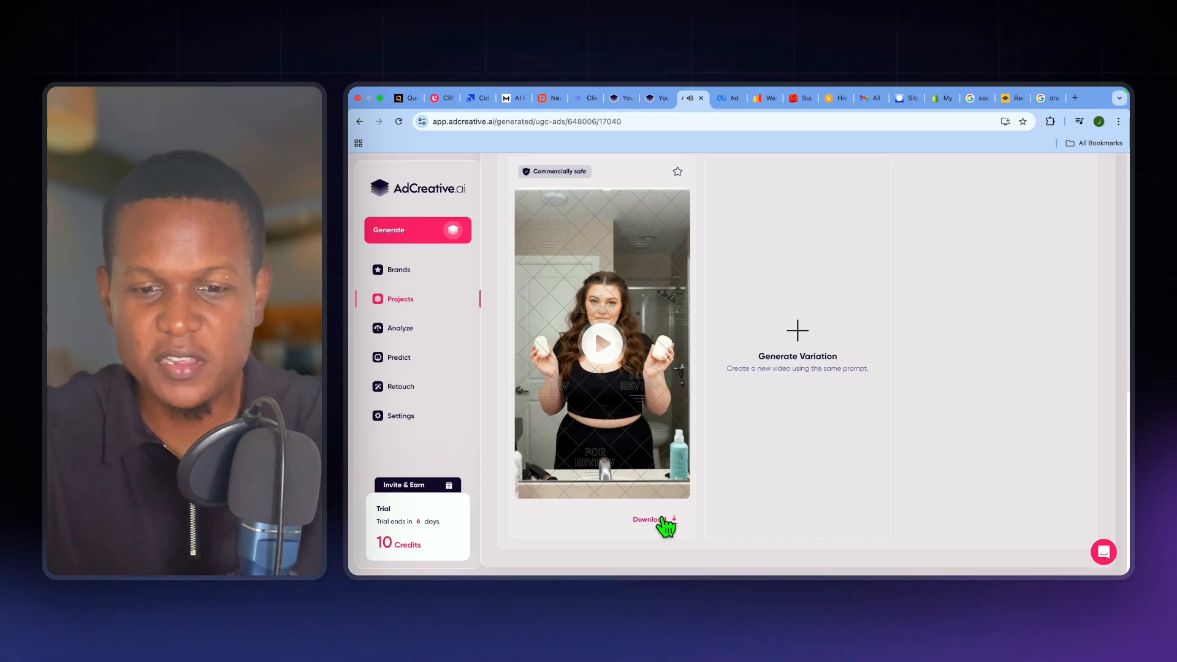
left_click(647, 519)
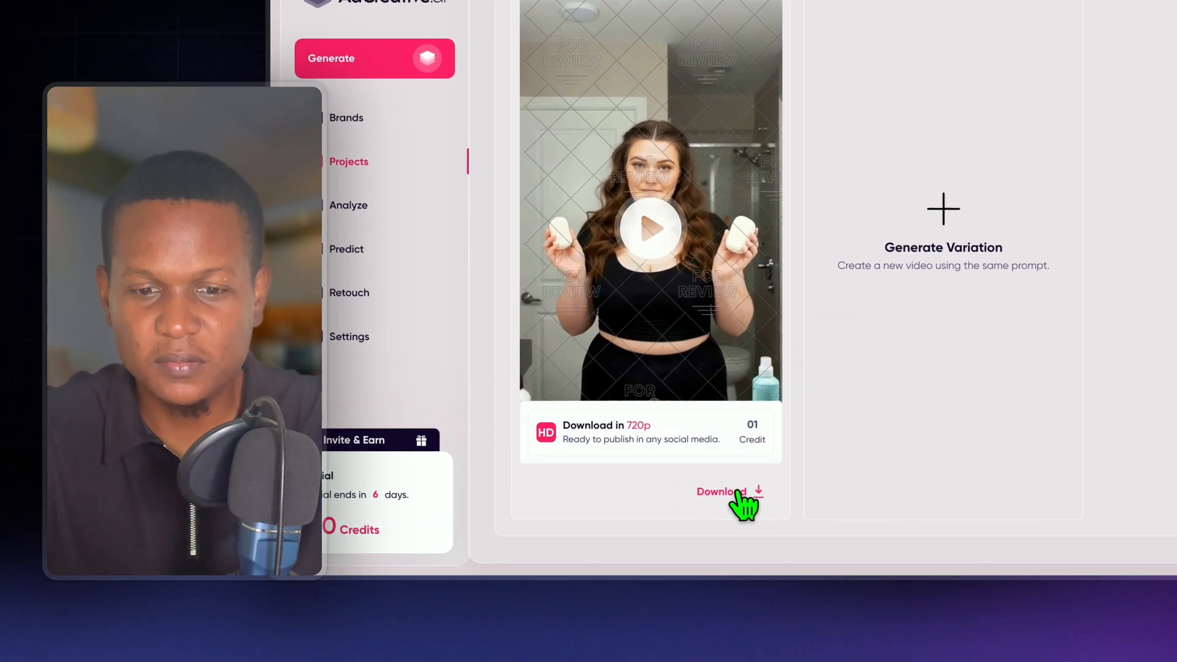
left_click(666, 438)
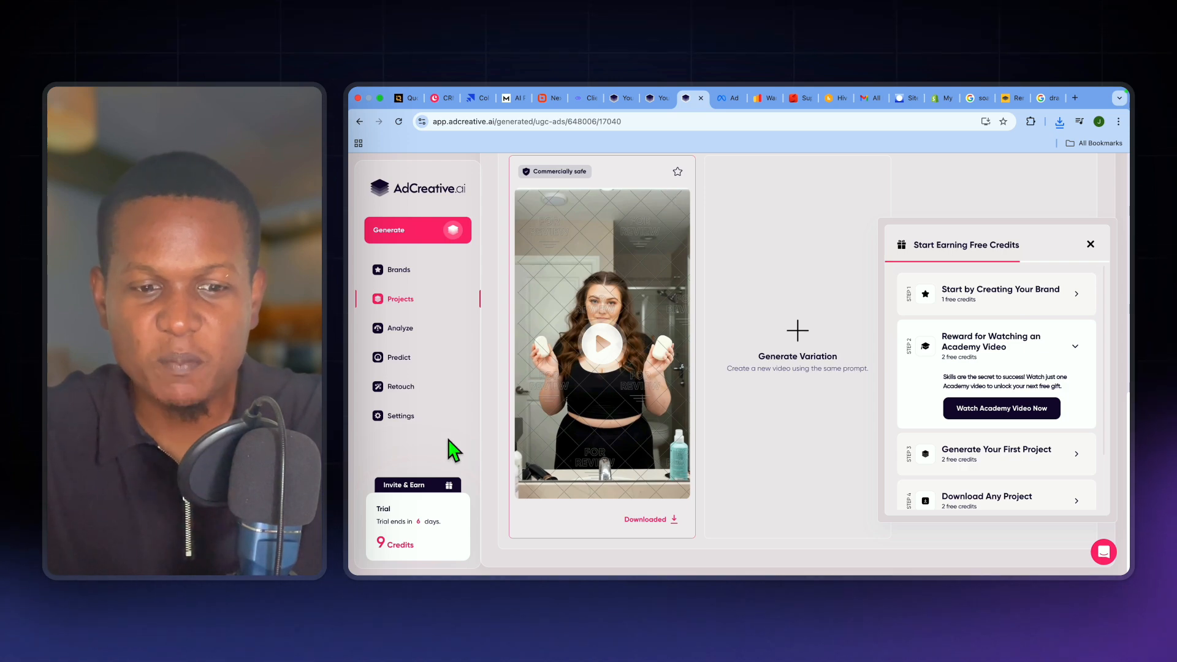
- Open the subscription plans from the trial credits area and dismiss the Start Earning Free Credits panel
mouse_move(419, 525)
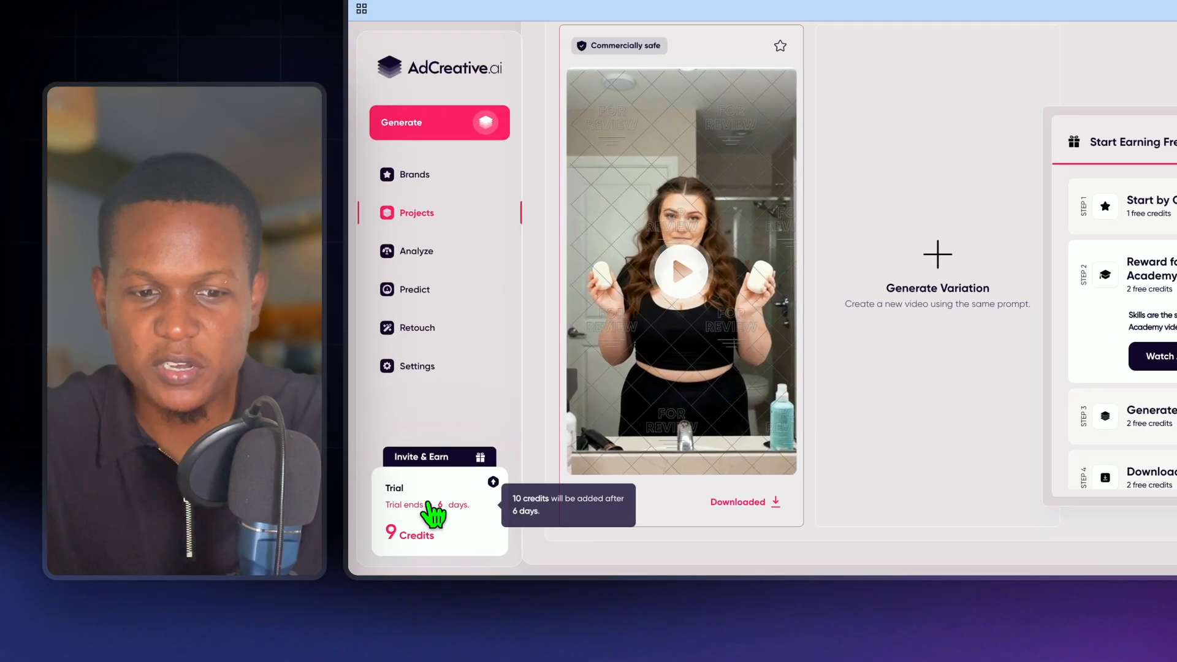
left_click(429, 503)
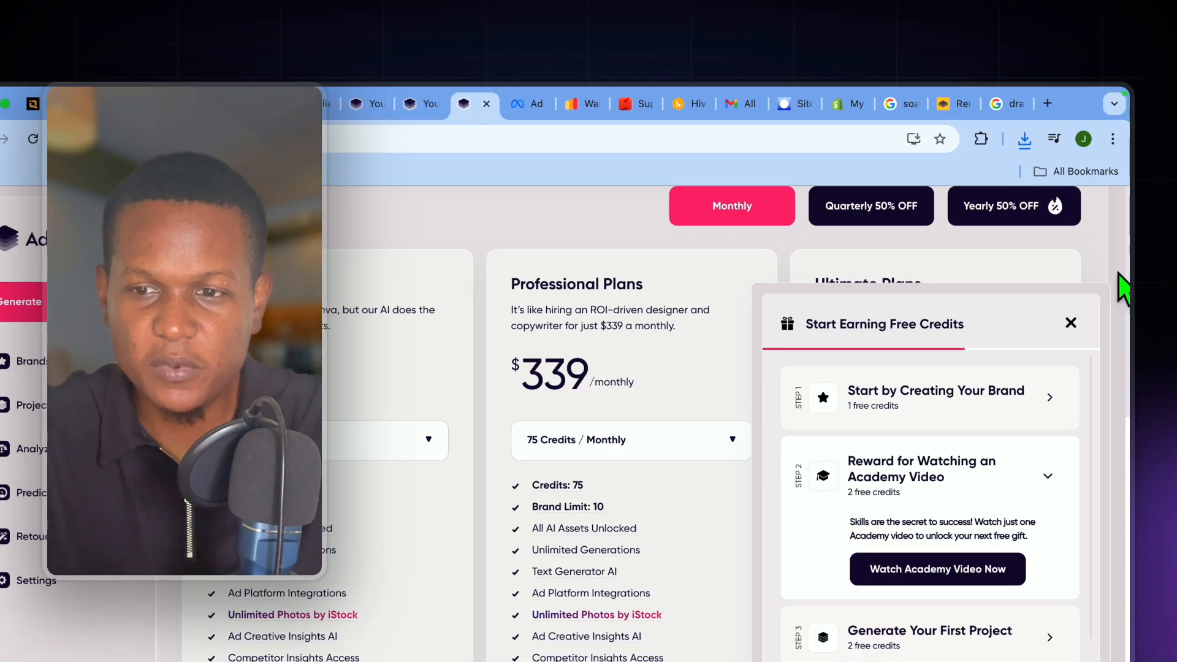
left_click(1071, 324)
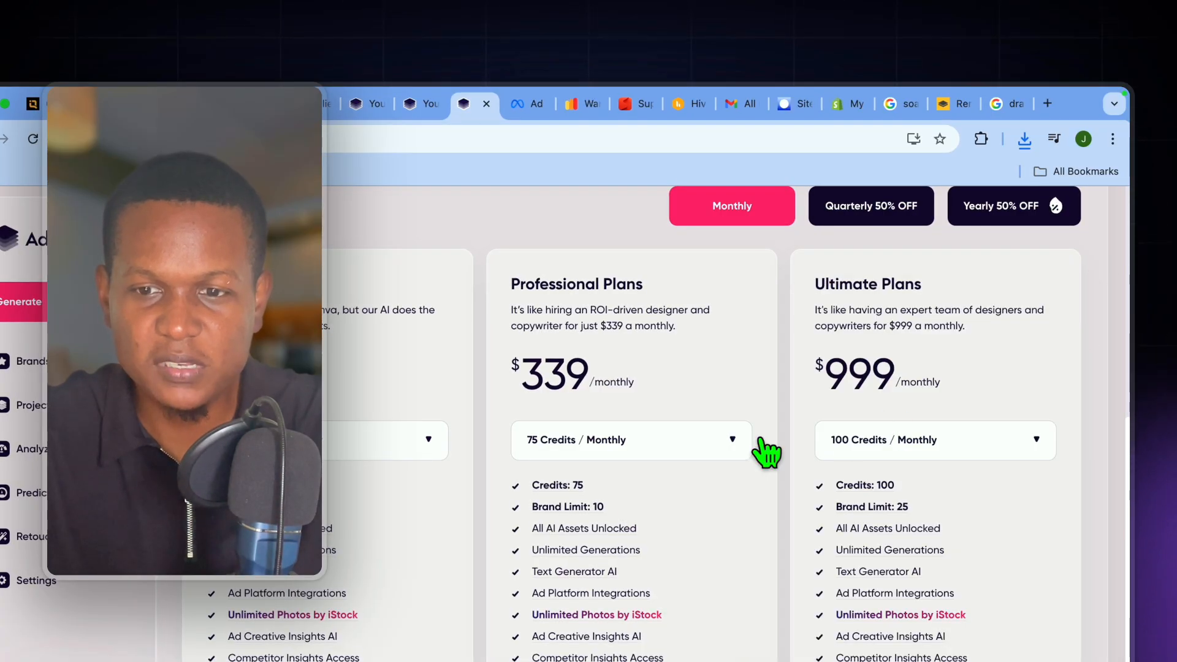